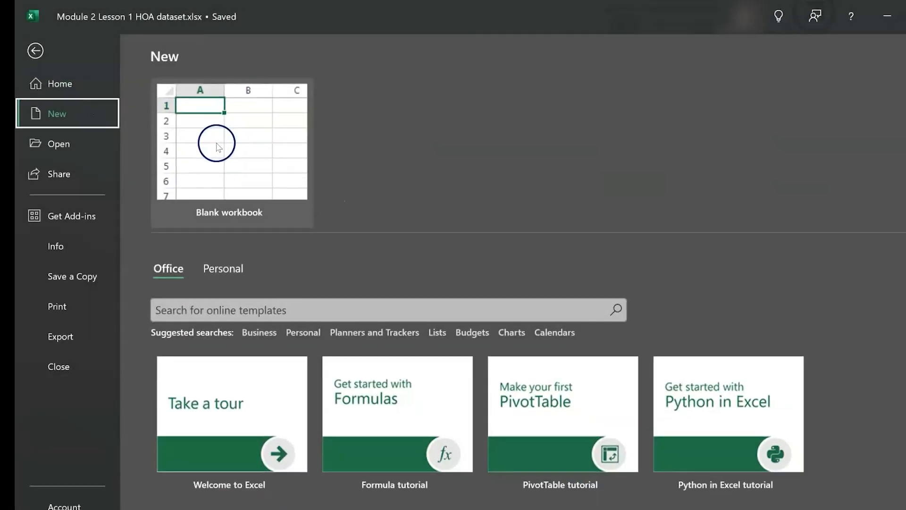
- Create two new blank workbooks and select cell G10 in the second one
click(217, 146)
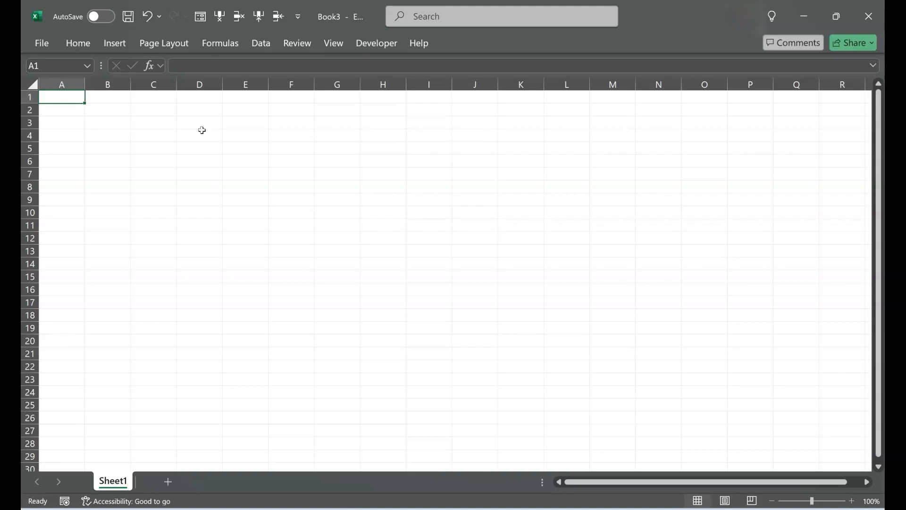
key(ctrl+n)
mouse_move(605, 509)
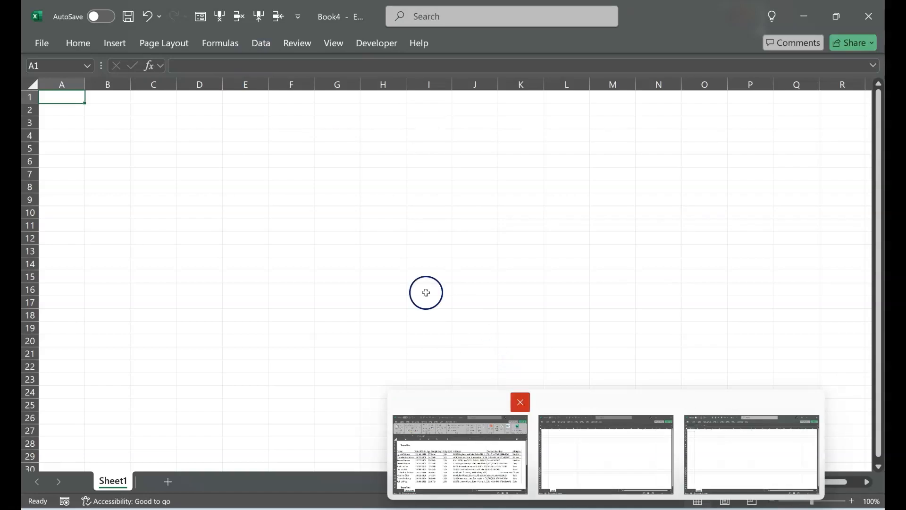
click(337, 212)
- Examine the command groups from Home through Help, return to the Home commands and inspect the formula bar for cell G10
click(90, 46)
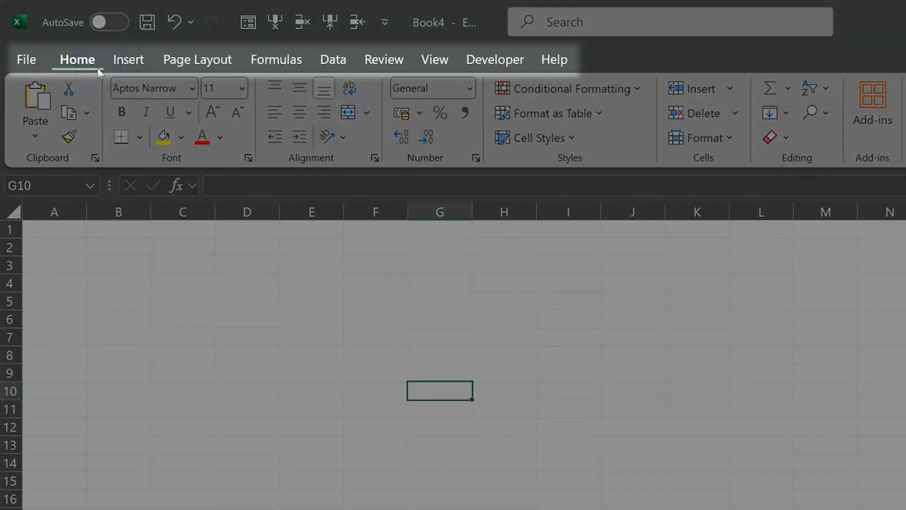
click(120, 66)
click(180, 71)
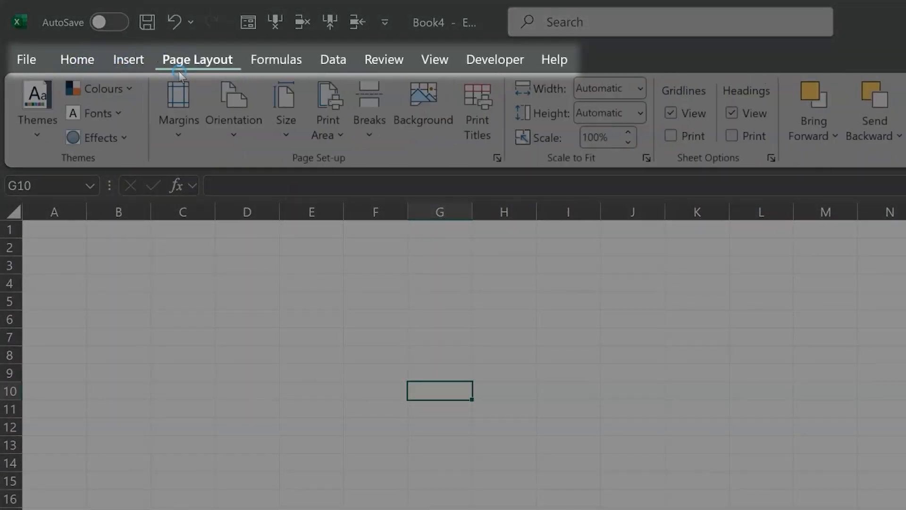
click(270, 57)
click(317, 61)
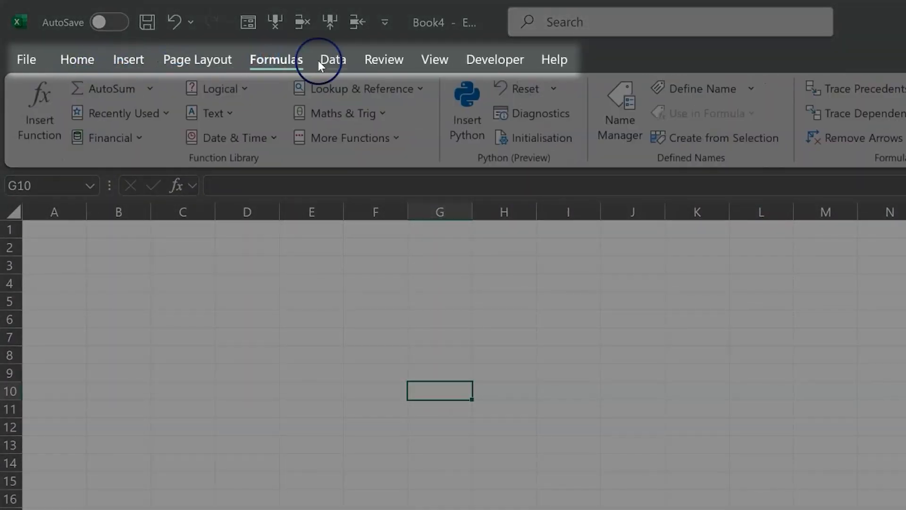
click(381, 75)
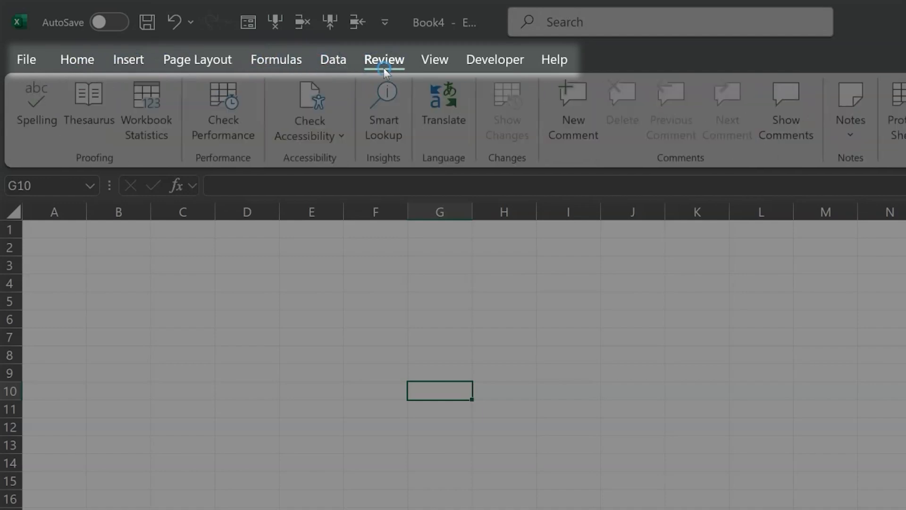
click(430, 63)
click(557, 66)
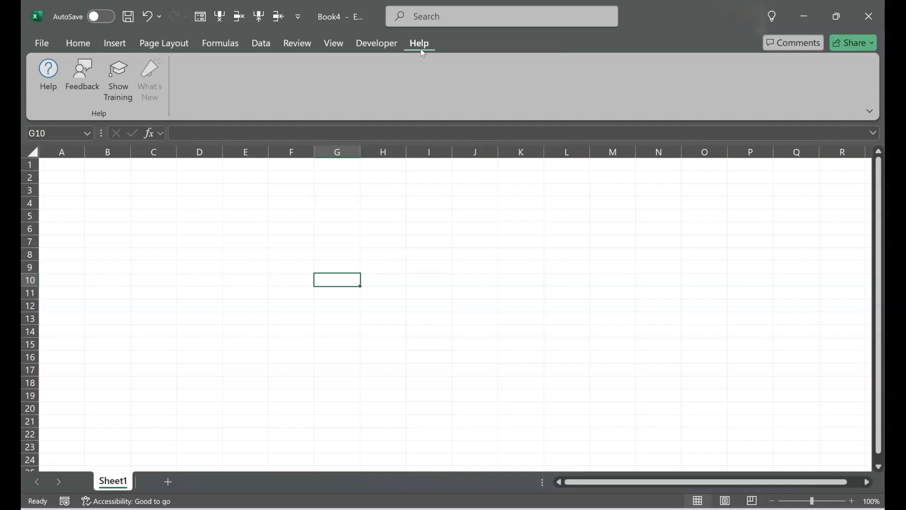
click(81, 43)
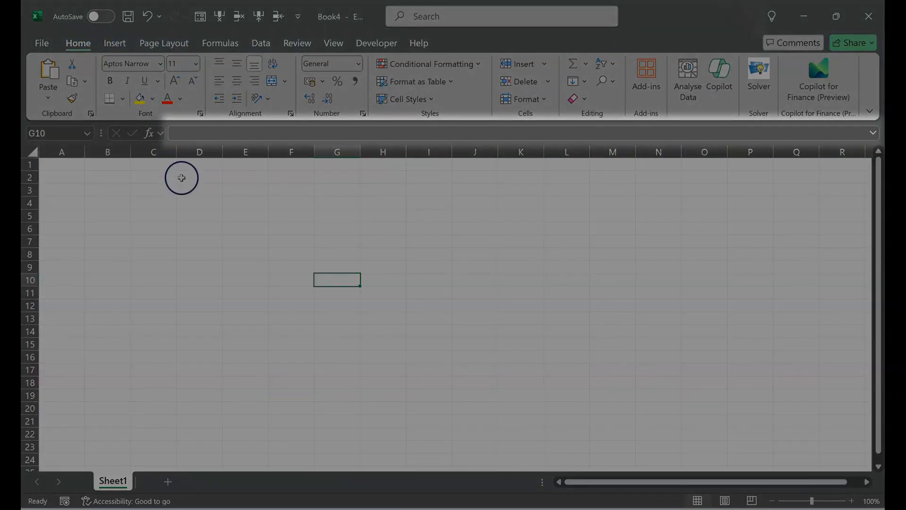
click(176, 137)
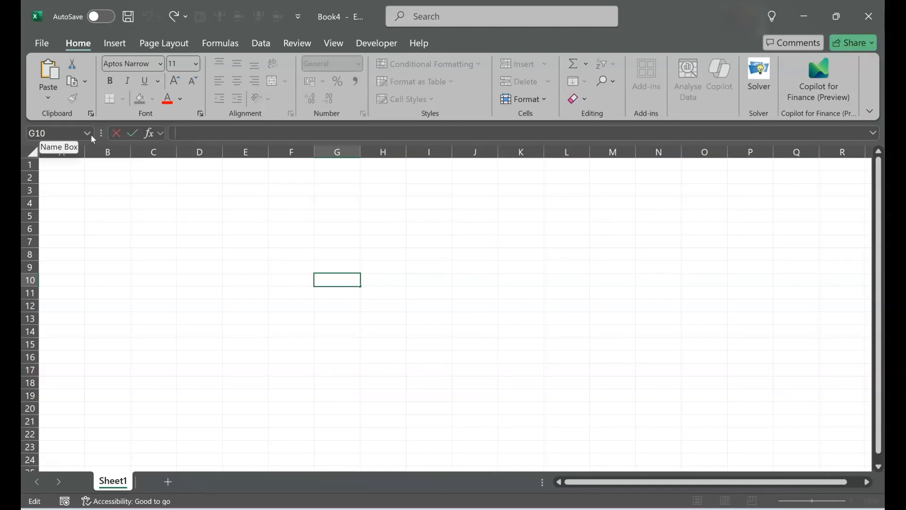
- View the account and product information, and return to the worksheet
click(47, 44)
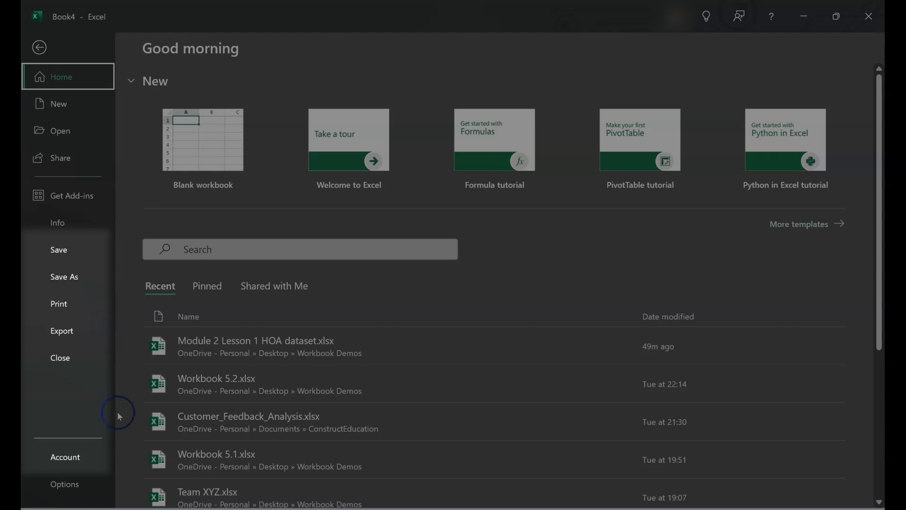
click(111, 447)
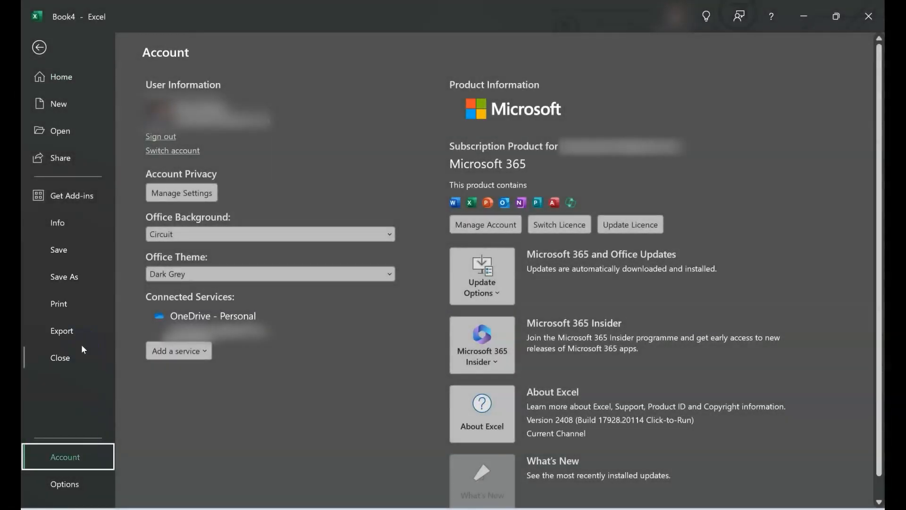
key(Escape)
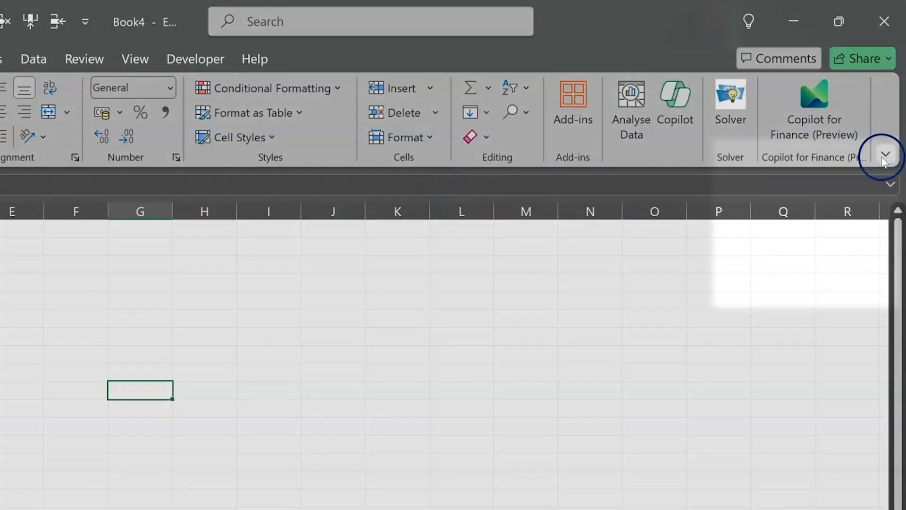
- Check the ribbon display options, collapse the ribbon and expand it again
click(870, 112)
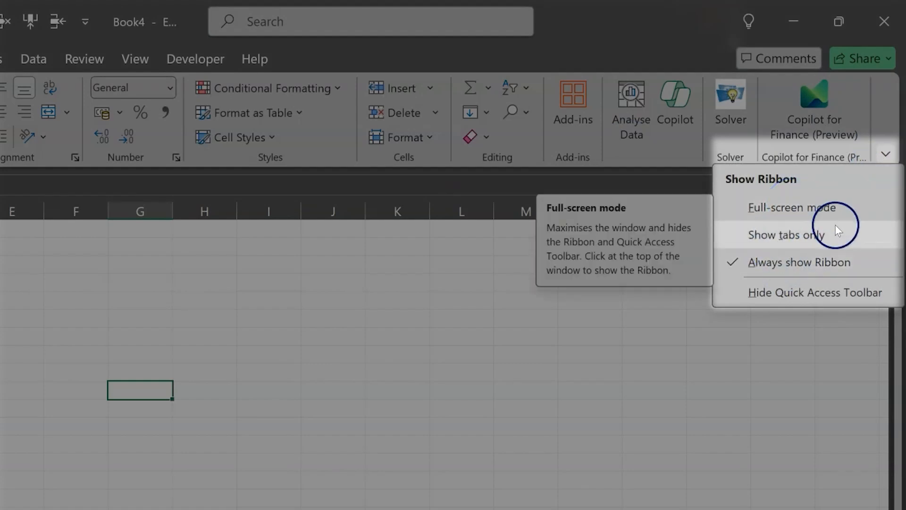
click(808, 390)
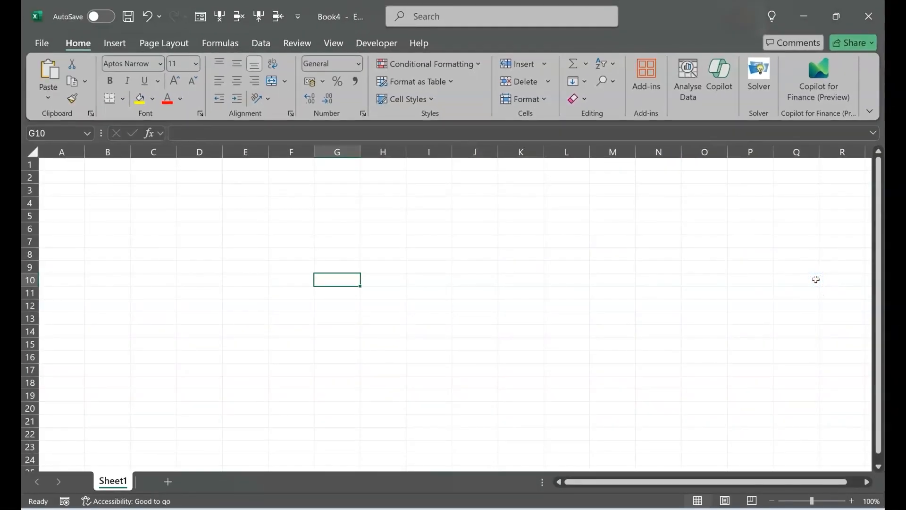
key(ctrl+F1)
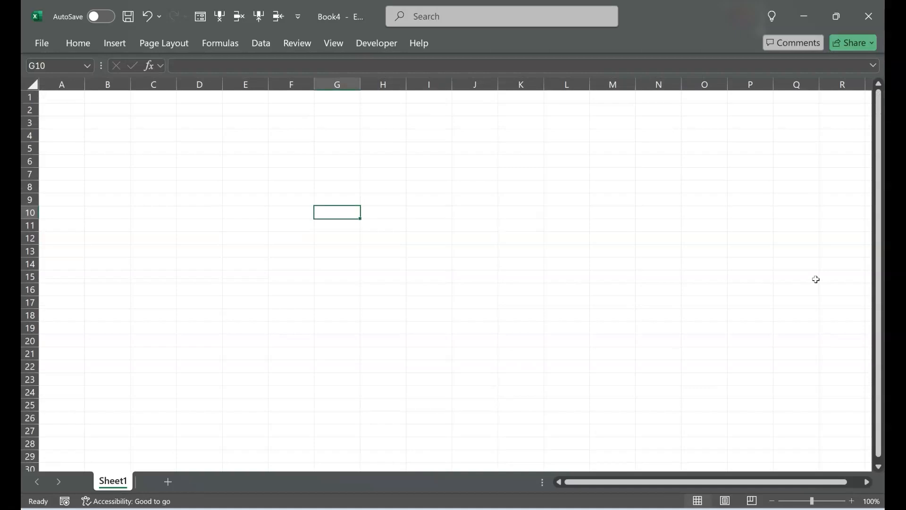
key(ctrl+F1)
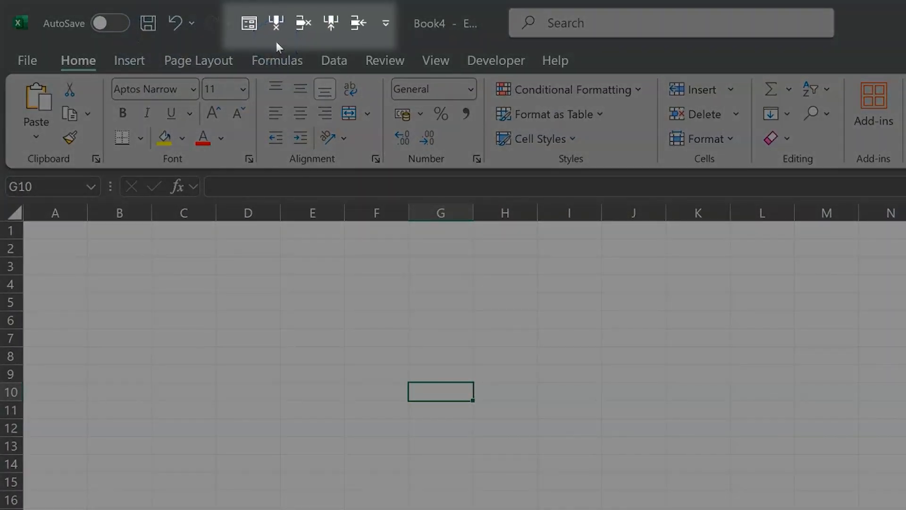
- Add the Cut command to the Quick Access Toolbar for all documents
click(385, 31)
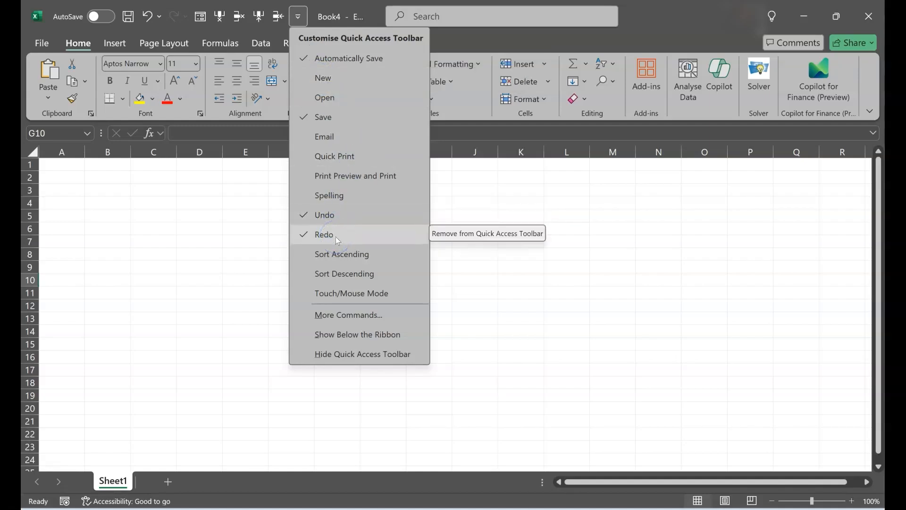
click(357, 315)
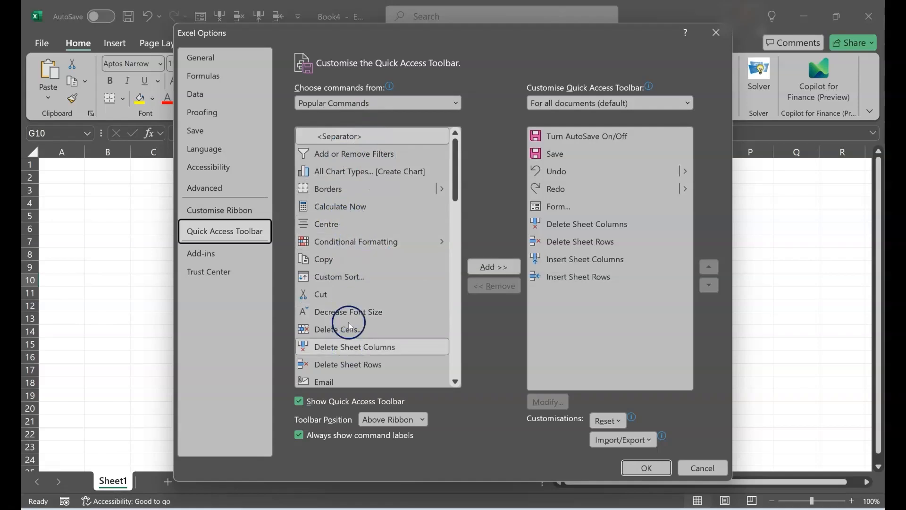
click(352, 255)
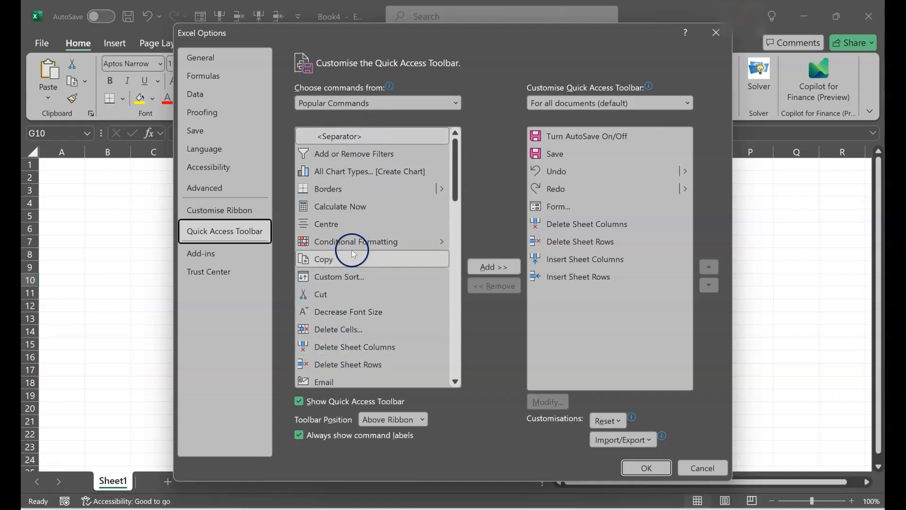
click(370, 300)
click(501, 267)
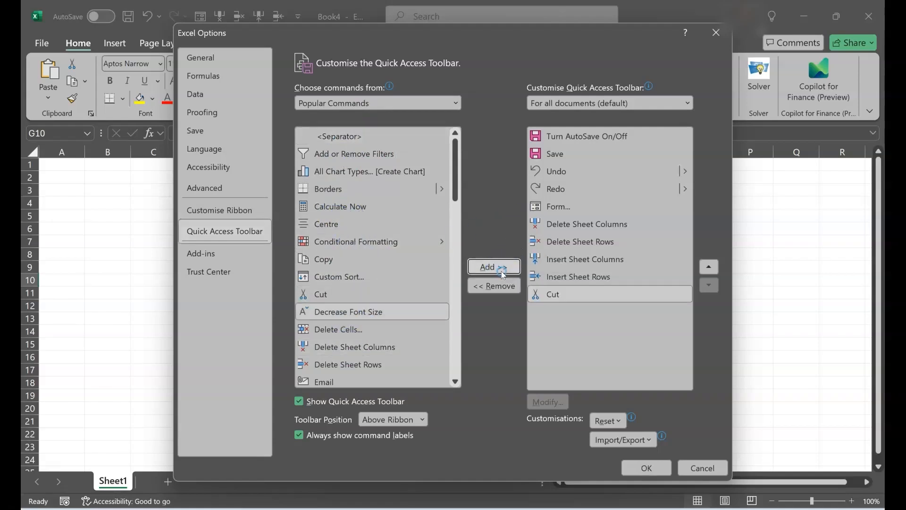
click(631, 466)
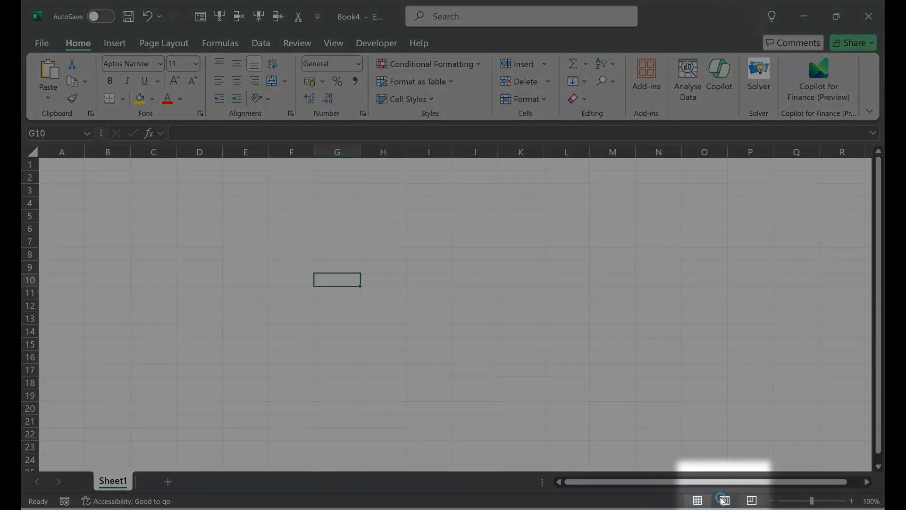
- Examine the sheet in Page Layout view from header to footer, check Page Break Preview and return to Normal view
click(724, 500)
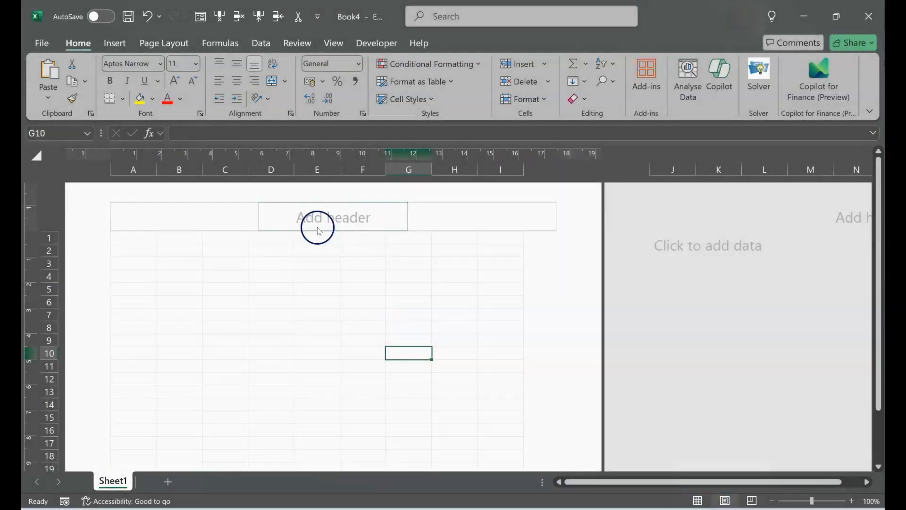
scroll(337, 326, down, 10)
scroll(338, 326, down, 5)
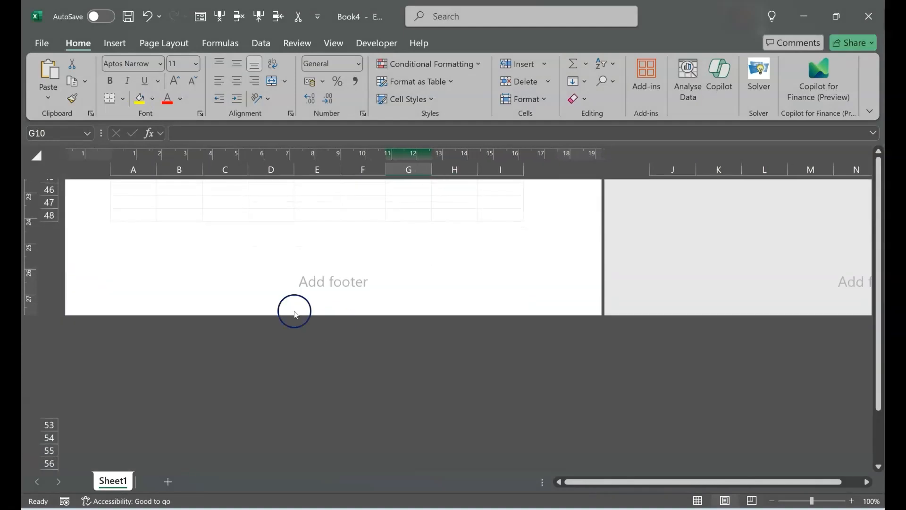
click(755, 500)
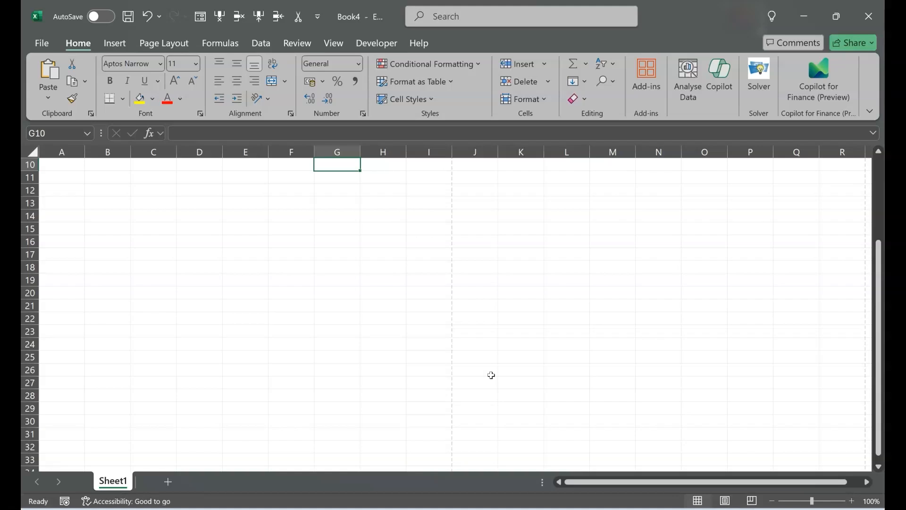
- Check the available Office Background and Office Theme choices in the account settings
click(47, 40)
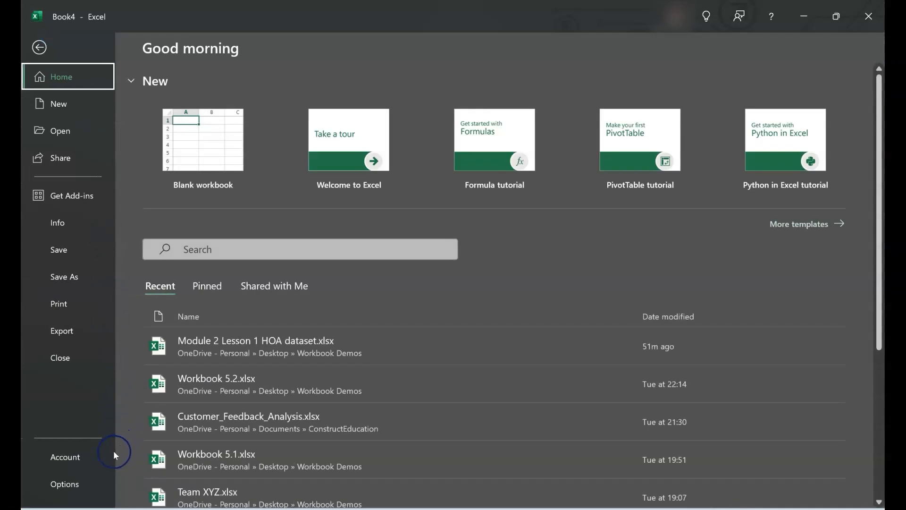
click(112, 453)
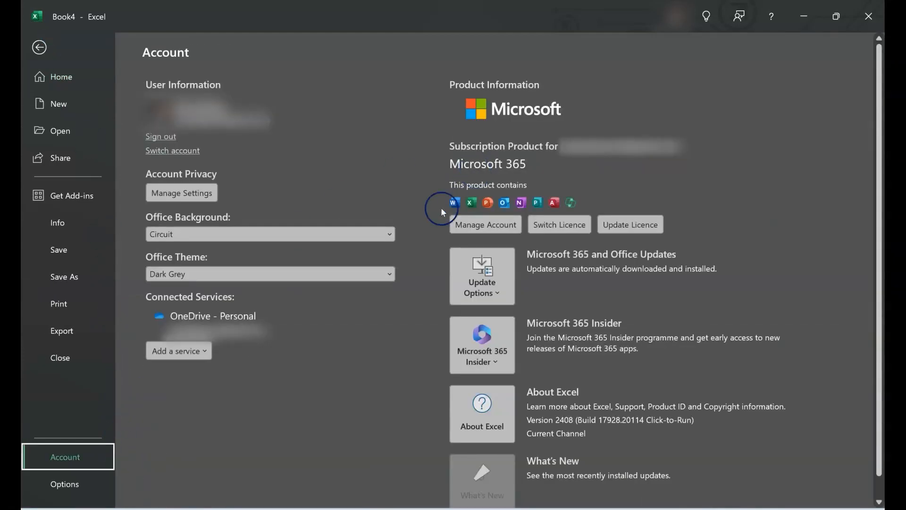
click(390, 234)
click(390, 234)
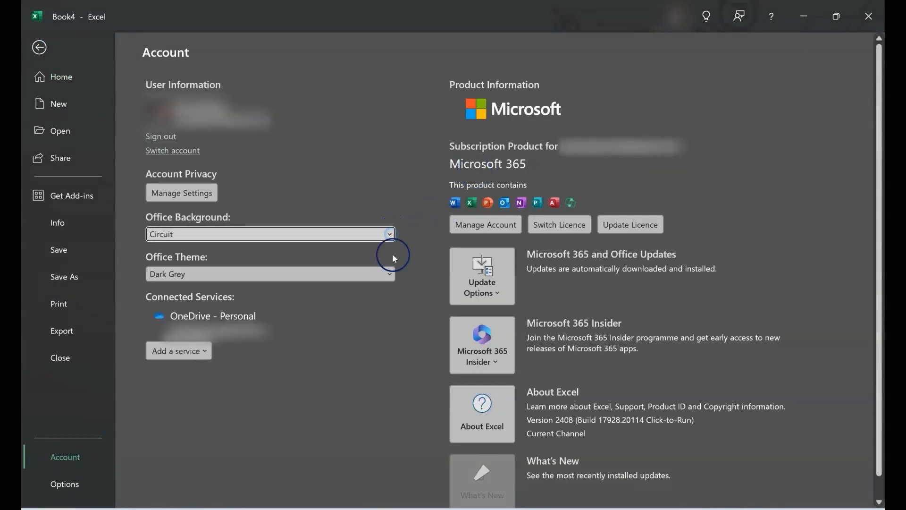
click(392, 275)
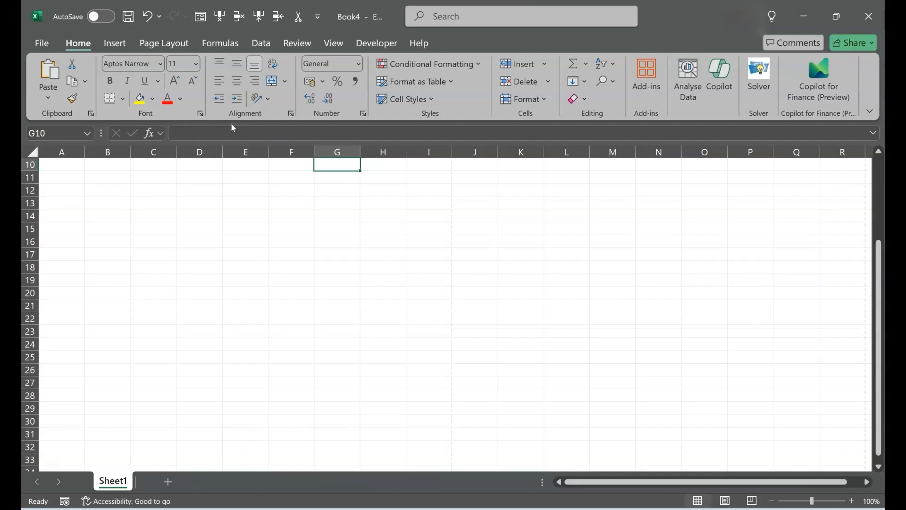
- Starting from cell A1, jump to the sheet's last row and last column, and return to A1 along the first row
scroll(216, 247, up, 3)
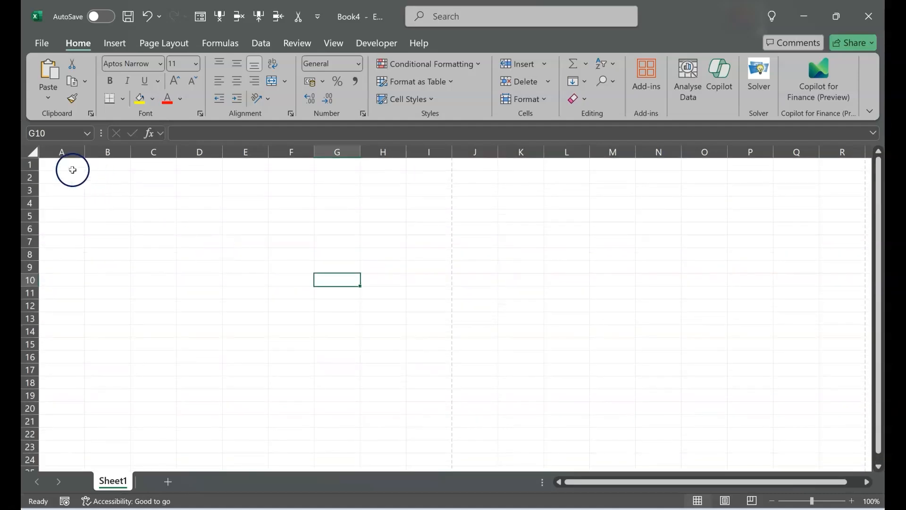
click(78, 168)
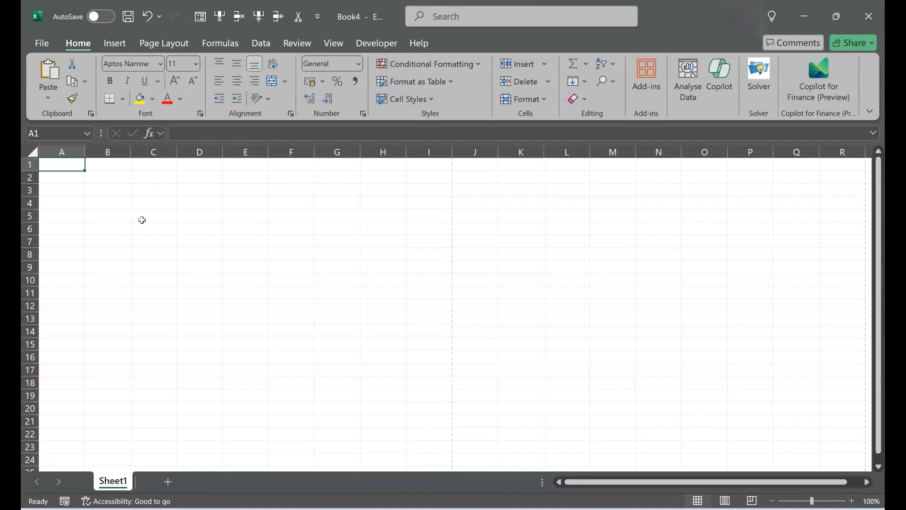
key(ctrl+Down)
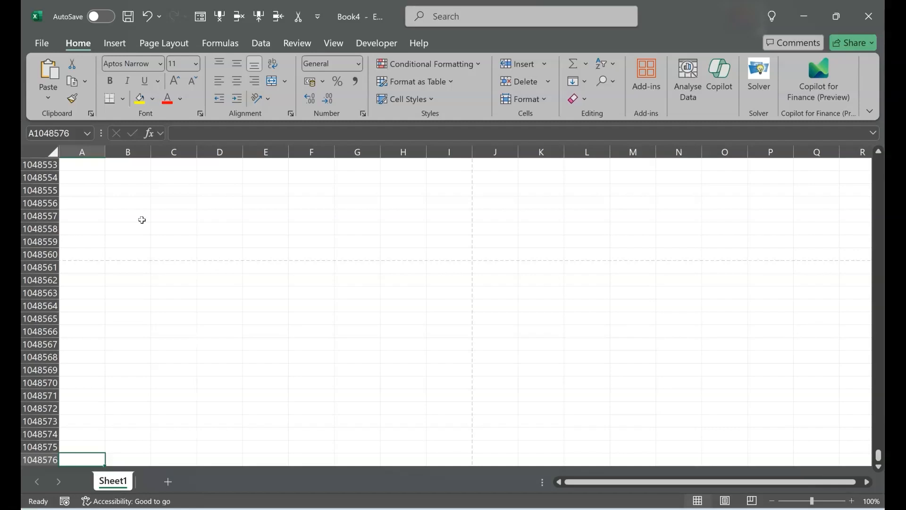
key(ctrl+Right)
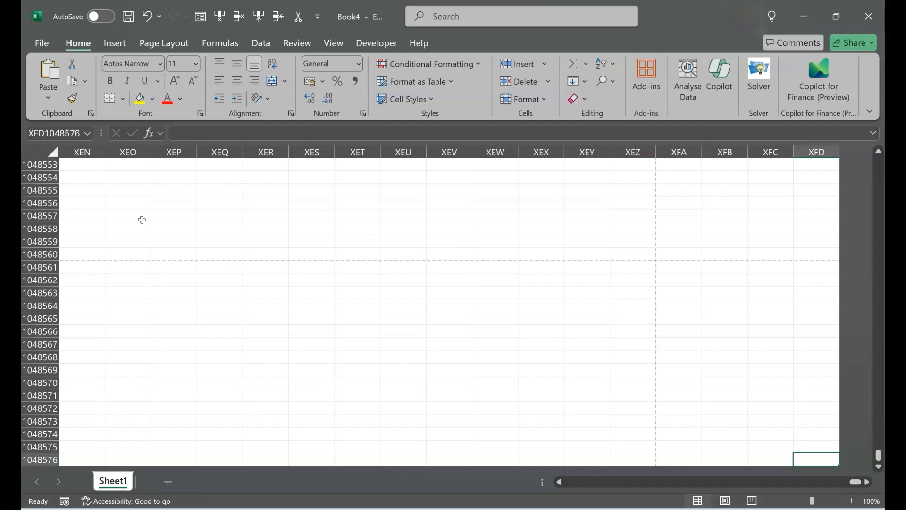
key(ctrl+Up)
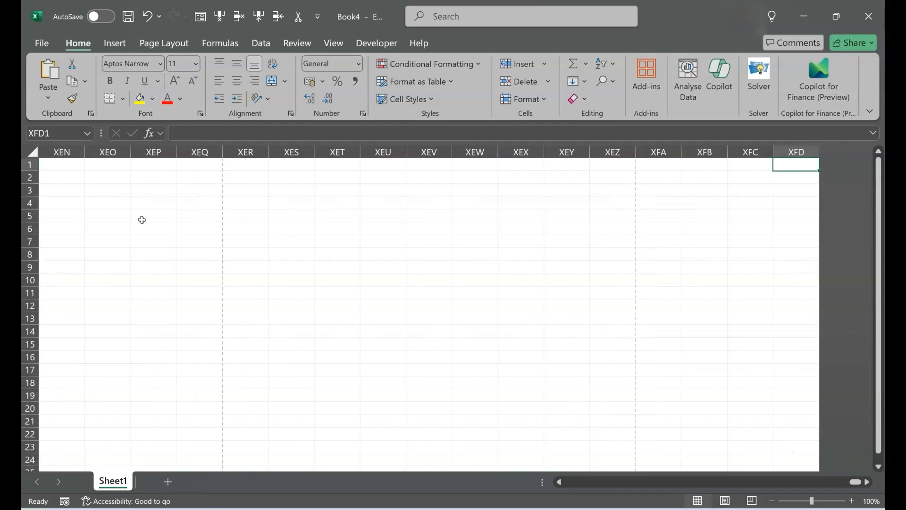
key(ctrl+Left)
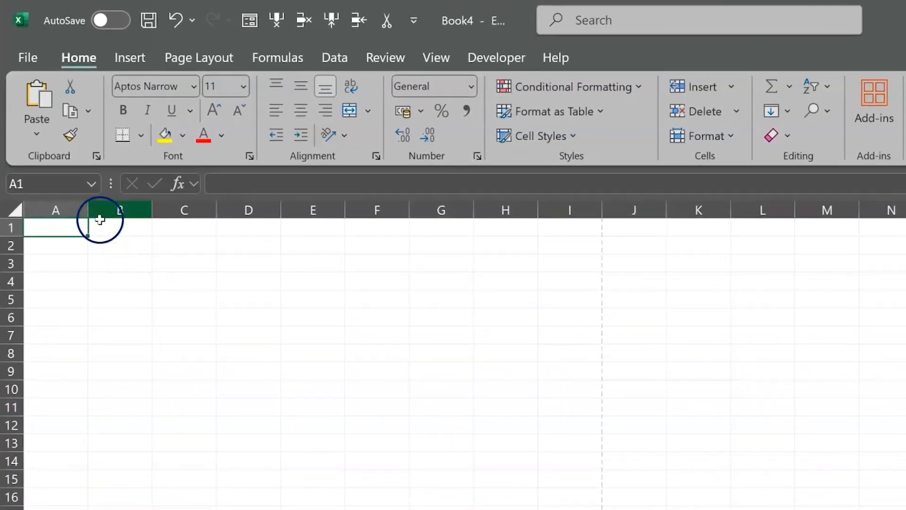
- Jump to cell D50 through the Name Box, and go to cell J320 with the Go To command
click(75, 182)
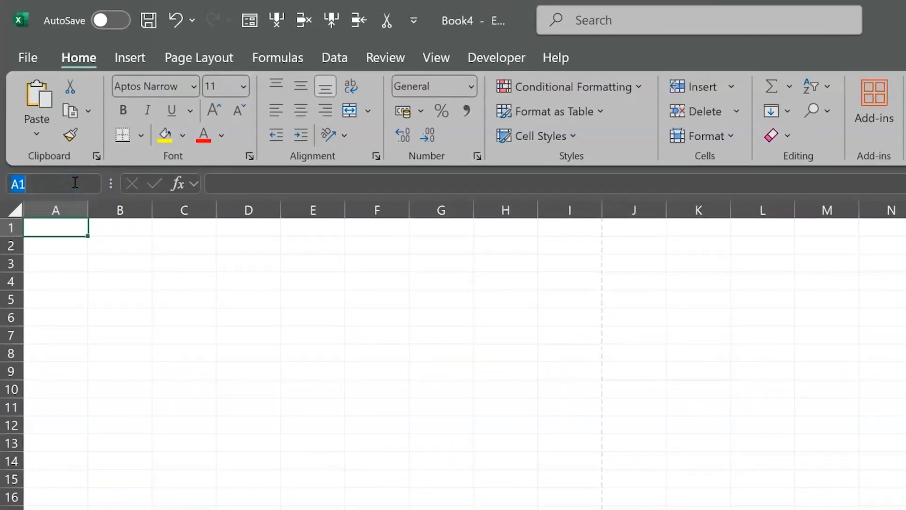
text(D50)
key(Return)
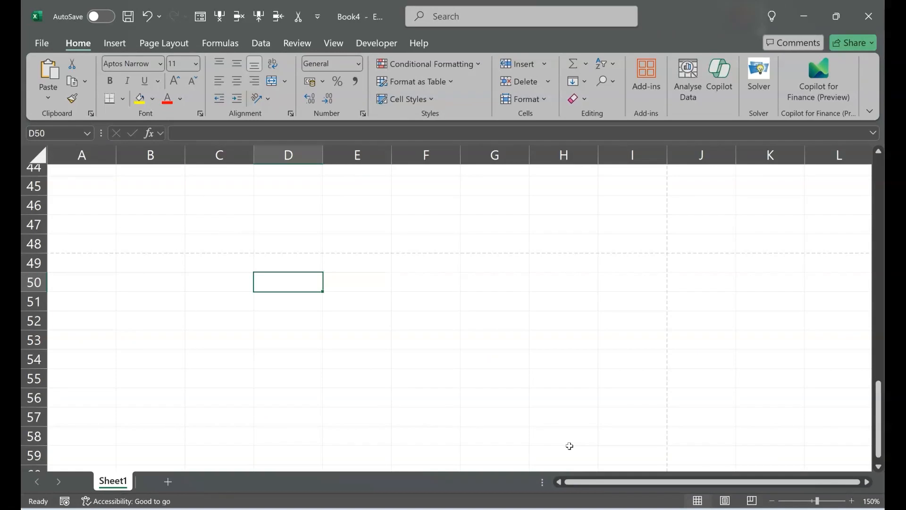
key(ctrl+g)
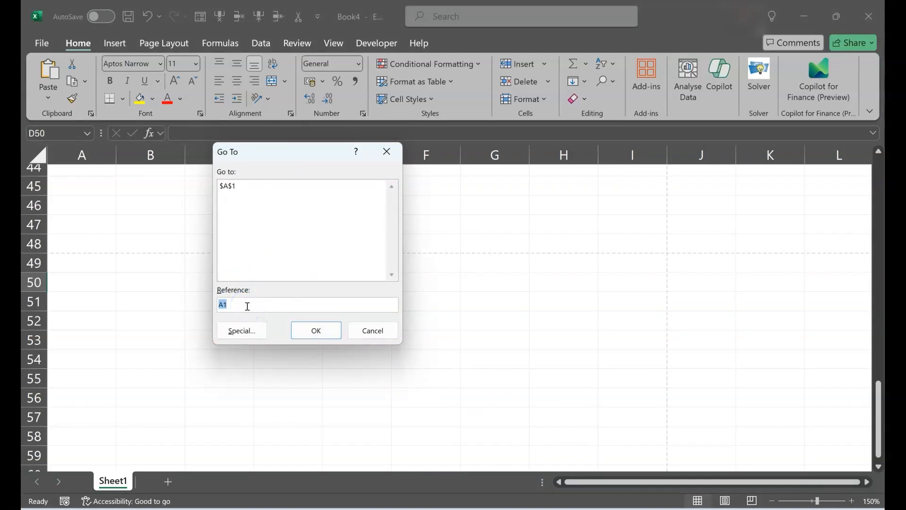
text(J320)
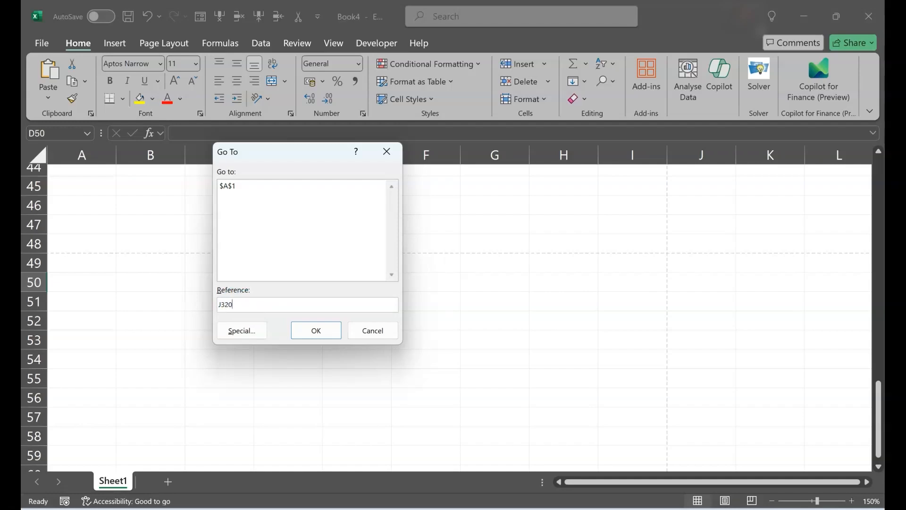
click(313, 330)
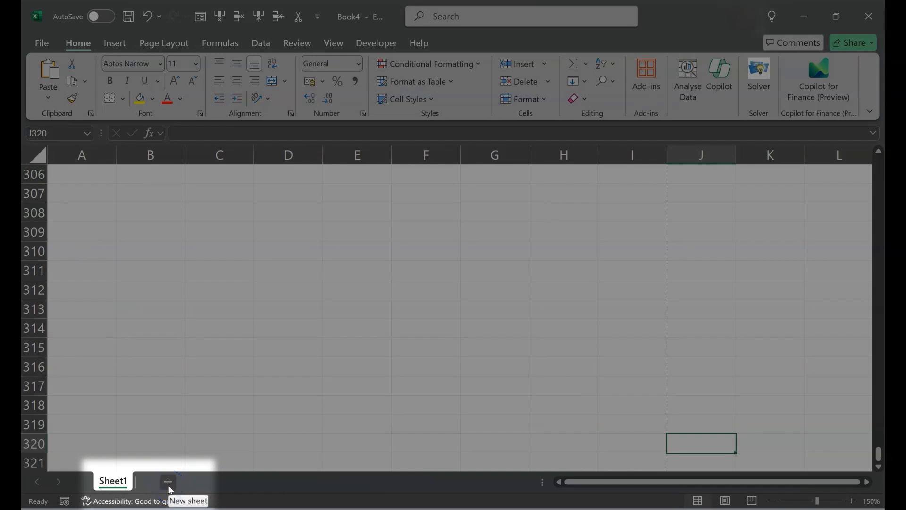
- Add three new worksheets to the workbook
click(168, 483)
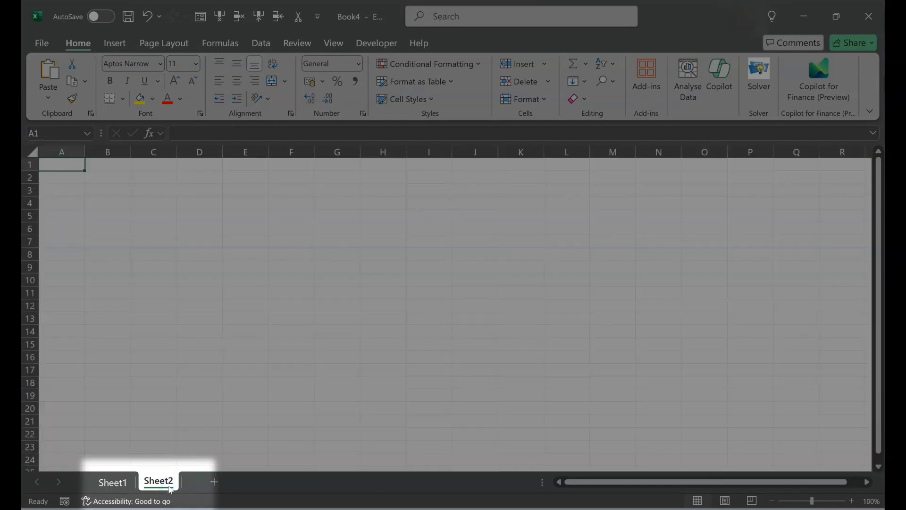
click(169, 485)
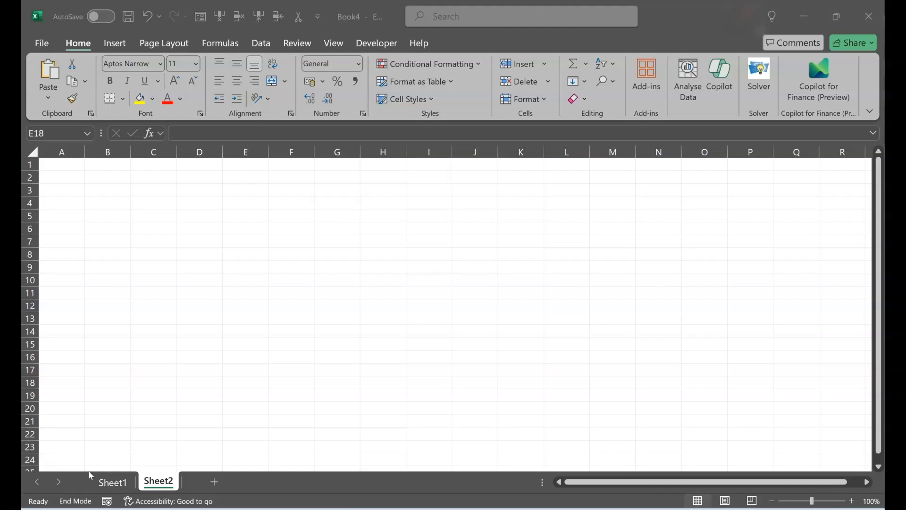
key(shift+F11)
key(shift+F11)
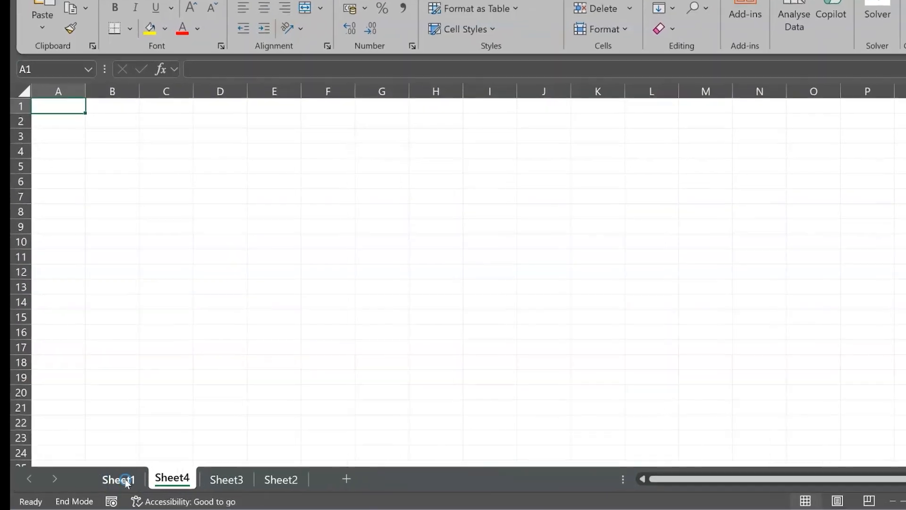
- Rename Sheet1 as Match Results
double_click(120, 482)
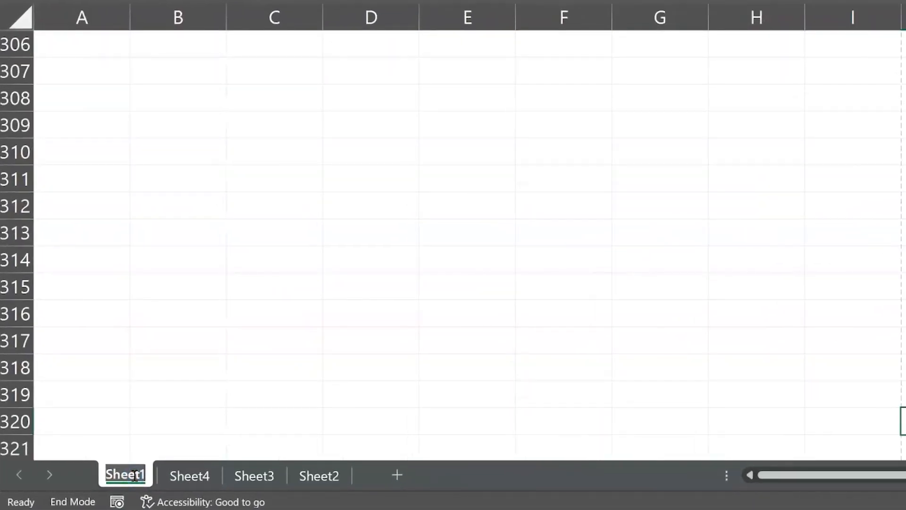
text(Match)
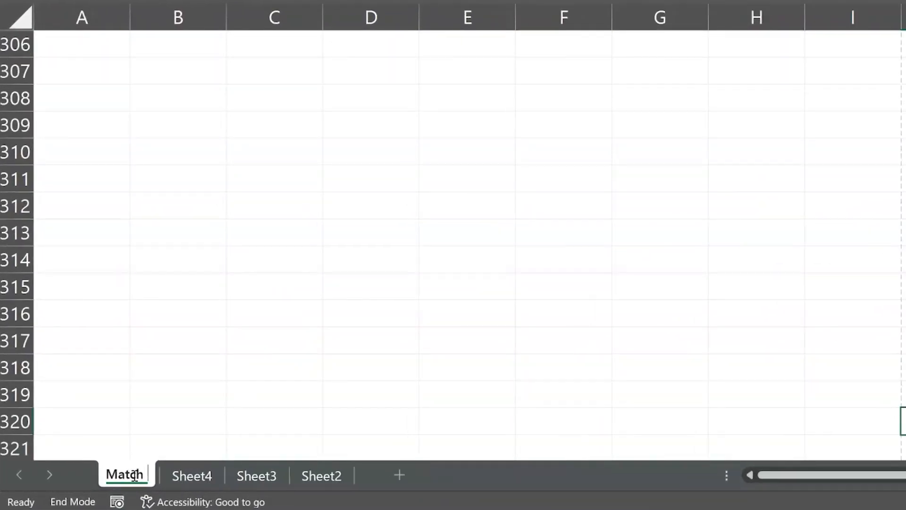
text( Results)
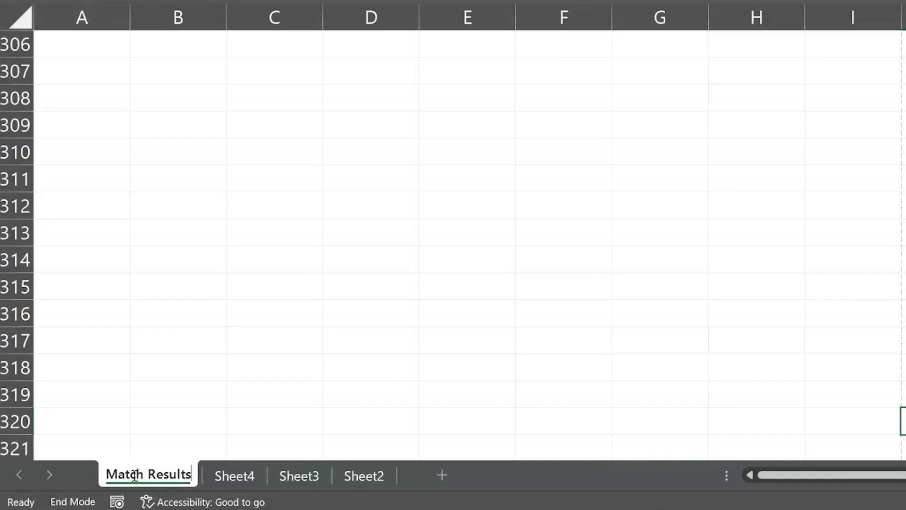
key(Return)
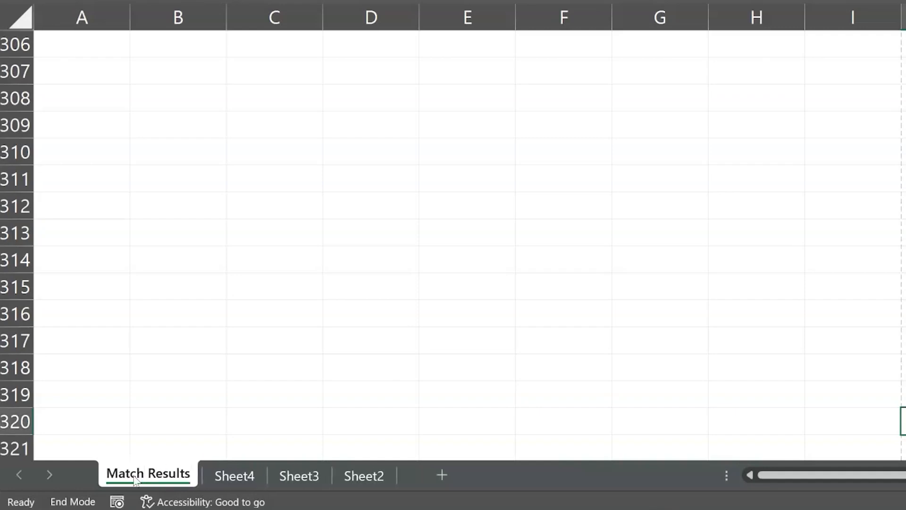
- Rename Sheet4 as Player Data
right_click(246, 474)
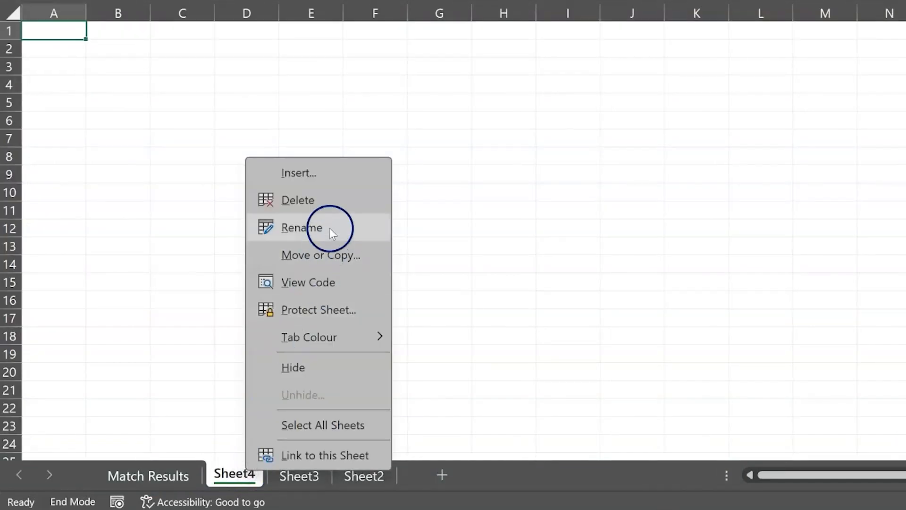
click(327, 228)
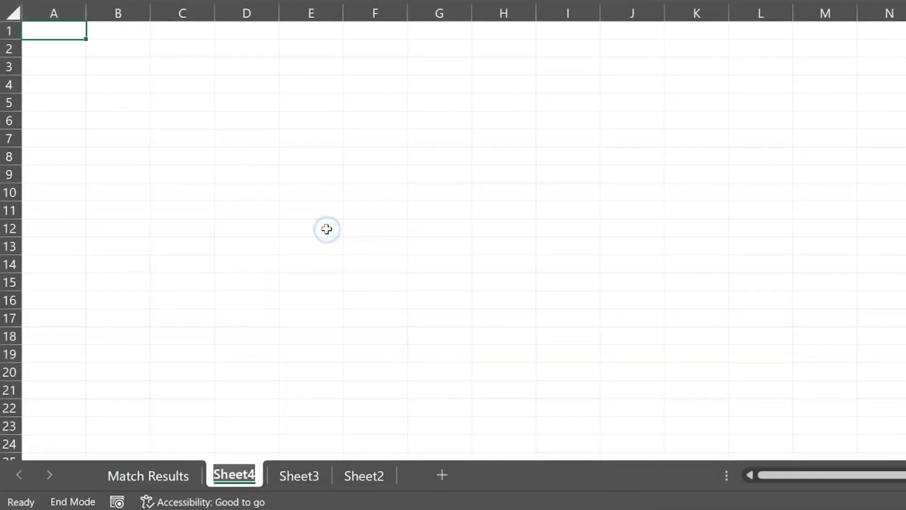
text(Pla)
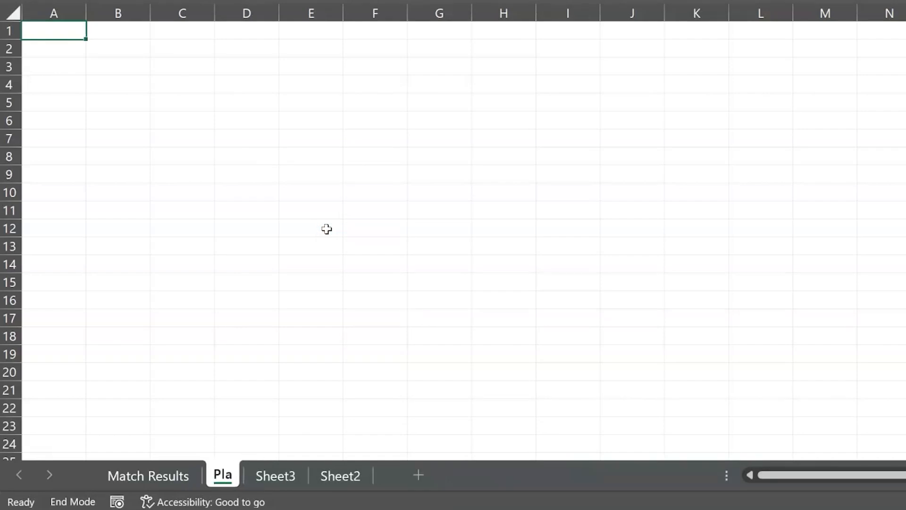
text(yer Data)
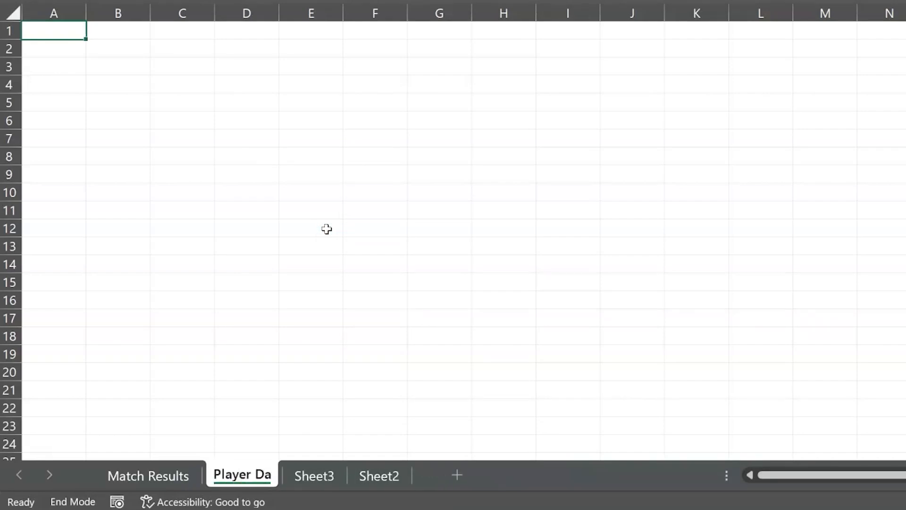
key(Return)
- Rename Sheet3 as Team Stats
click(319, 476)
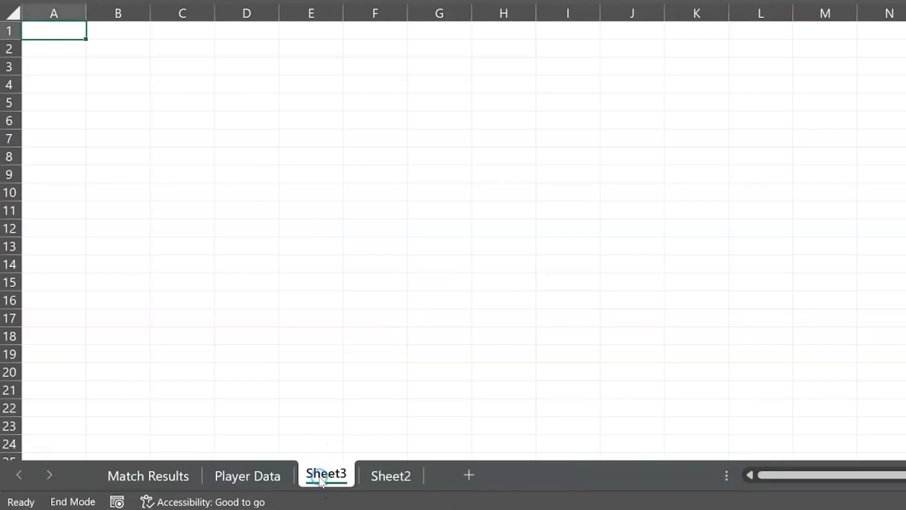
double_click(319, 477)
text(Team Stats)
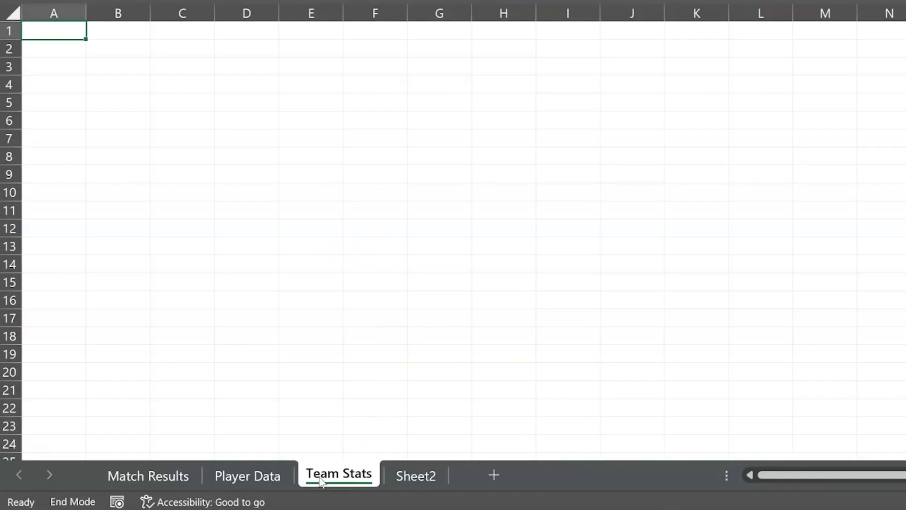
- Move the Player Data sheet in front of Match Results and delete the unused Sheet2
mouse_move(266, 471)
mouse_down()
mouse_move(252, 436)
mouse_move(145, 421)
mouse_up()
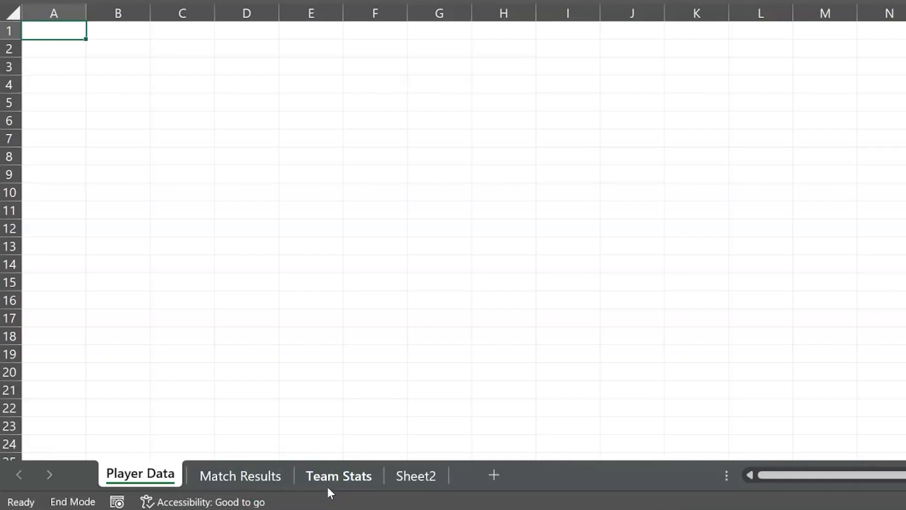
right_click(425, 473)
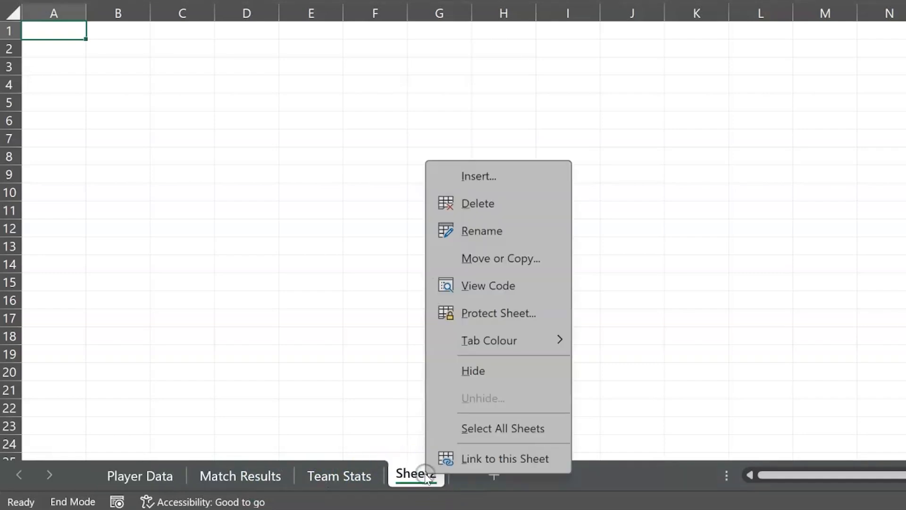
click(476, 210)
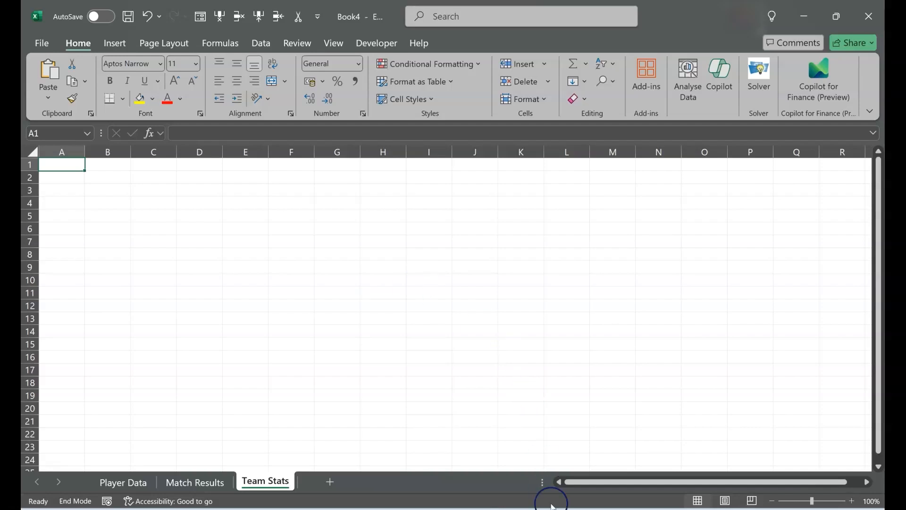
- Switch to the Book3 workbook and rename its Sheet3 as Player Data
mouse_move(551, 505)
click(596, 463)
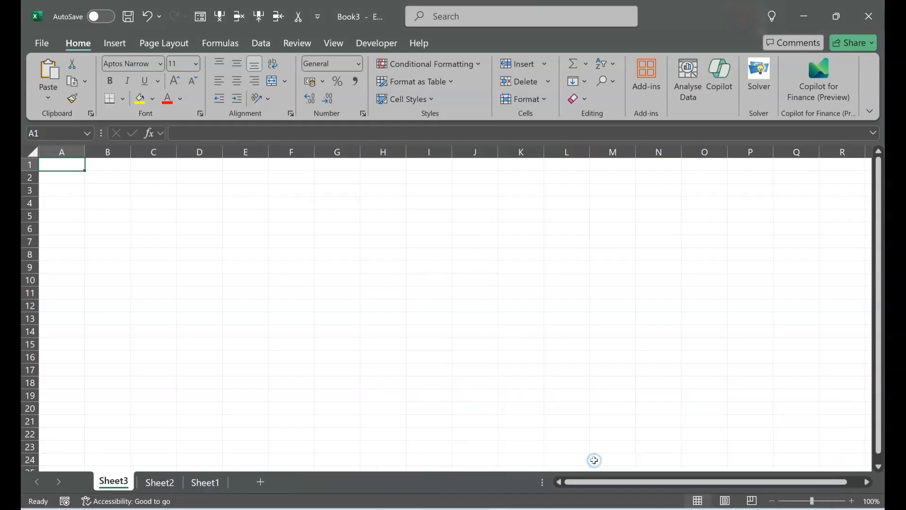
double_click(113, 480)
text(Player De)
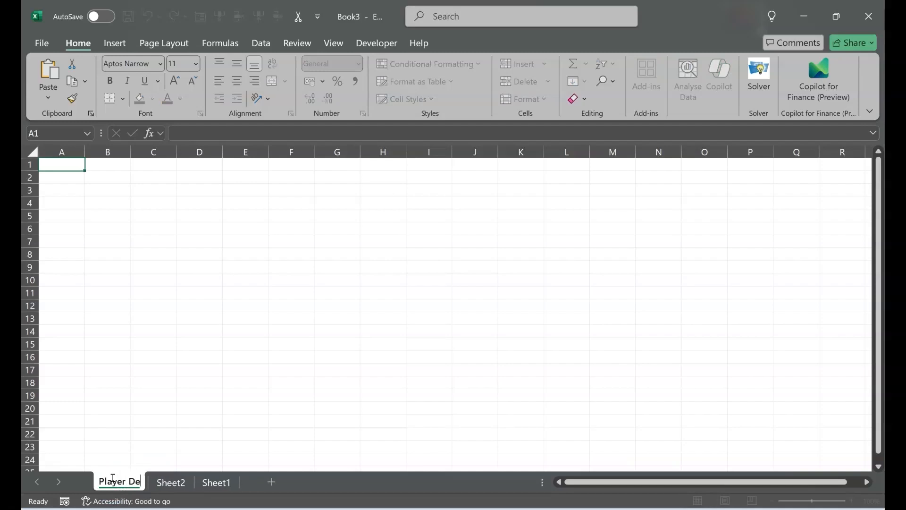
key(BackSpace)
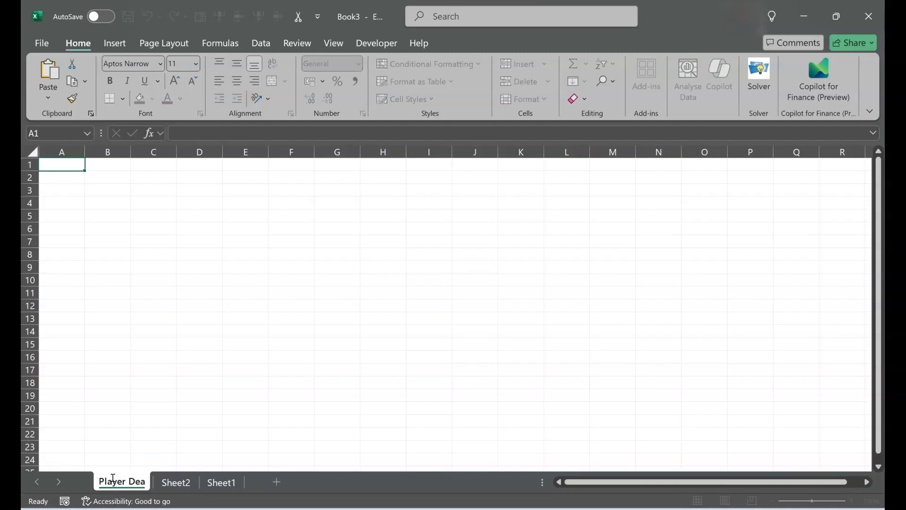
text(ata)
- Rename Sheet2 as Match Results and Sheet1 as Team Stats in the Book3 workbook
click(168, 494)
double_click(170, 488)
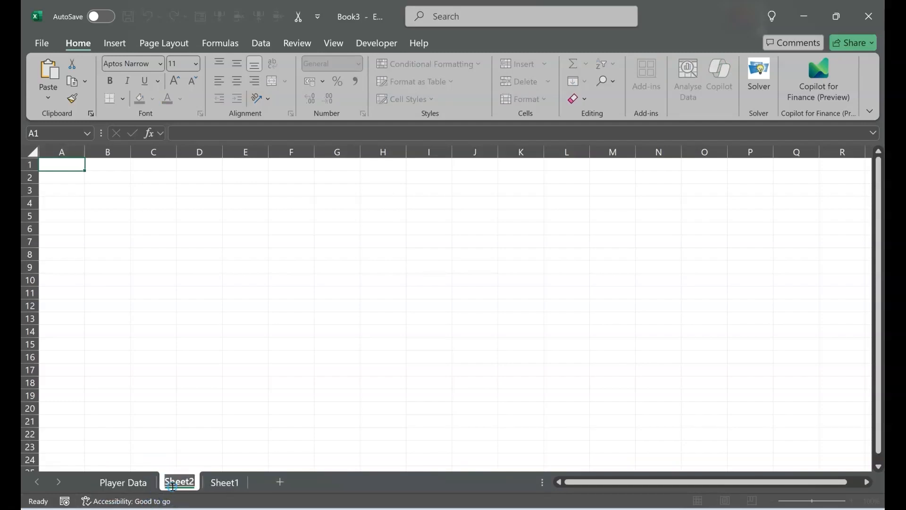
text(Match Results)
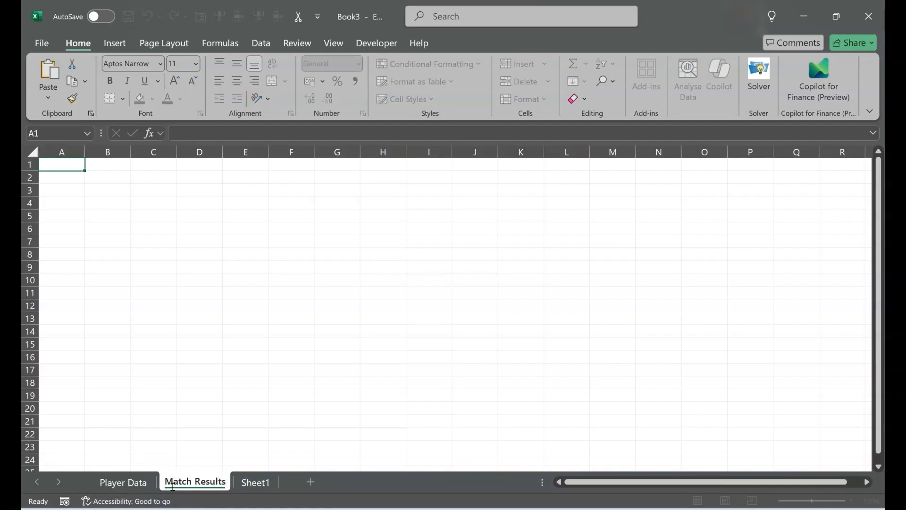
click(213, 479)
double_click(255, 483)
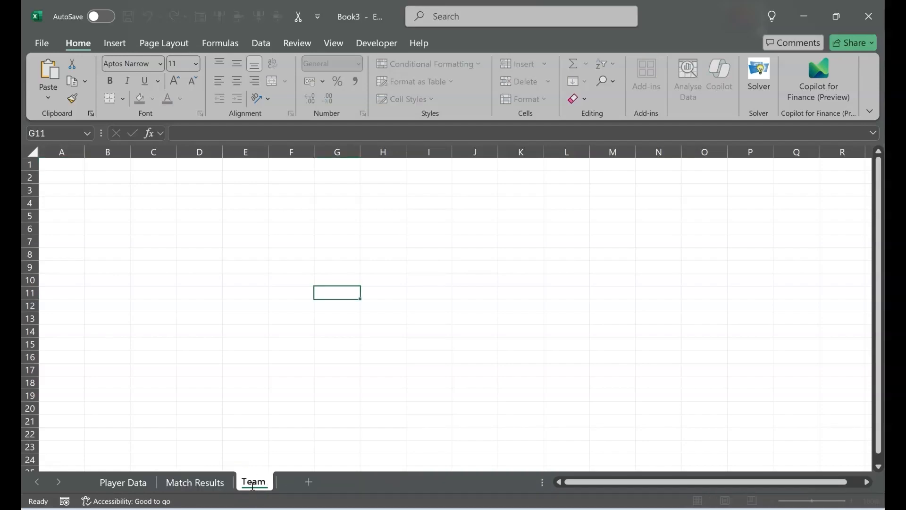
text(Team Stats)
key(Return)
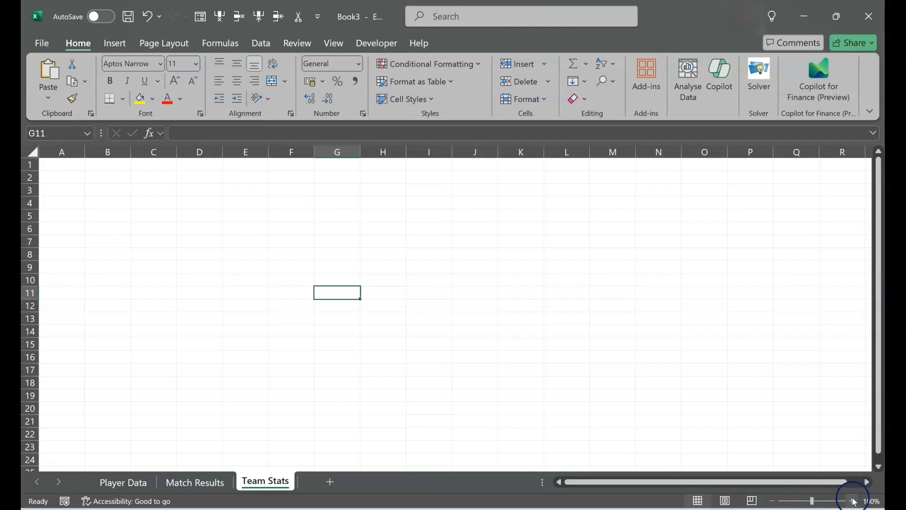
- Enter the column headers Date, Team Name, Opponent, Score, Venue, Outcome and Key Players in cells A1 to G1
click(852, 500)
click(852, 500)
click(852, 500)
click(853, 501)
click(853, 501)
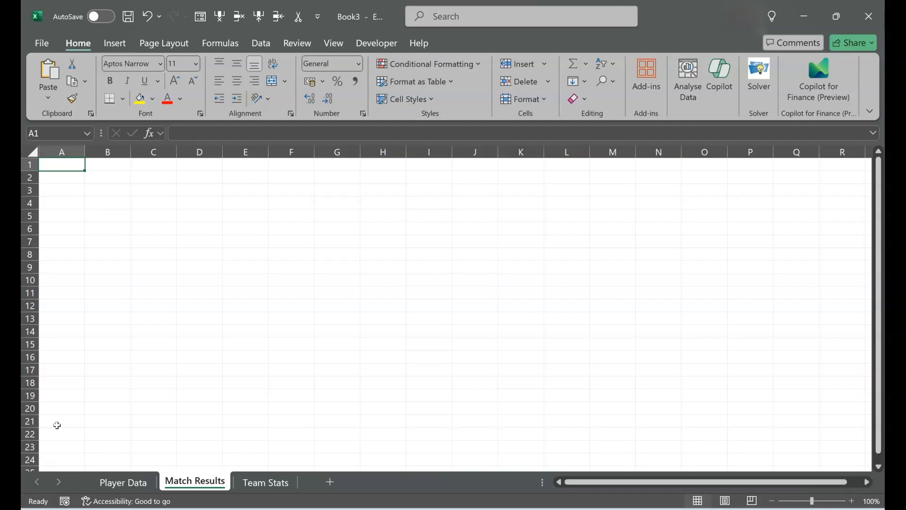
text(Date)
key(Tab)
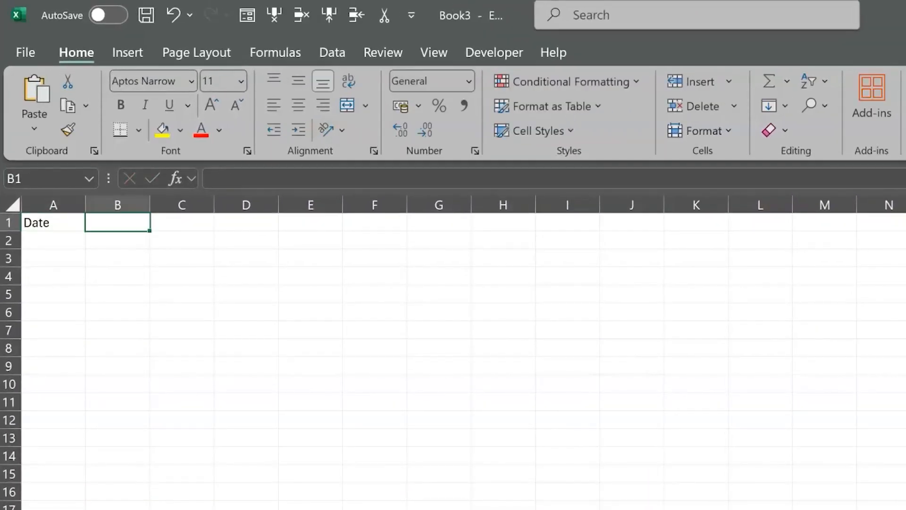
text(Team Name)
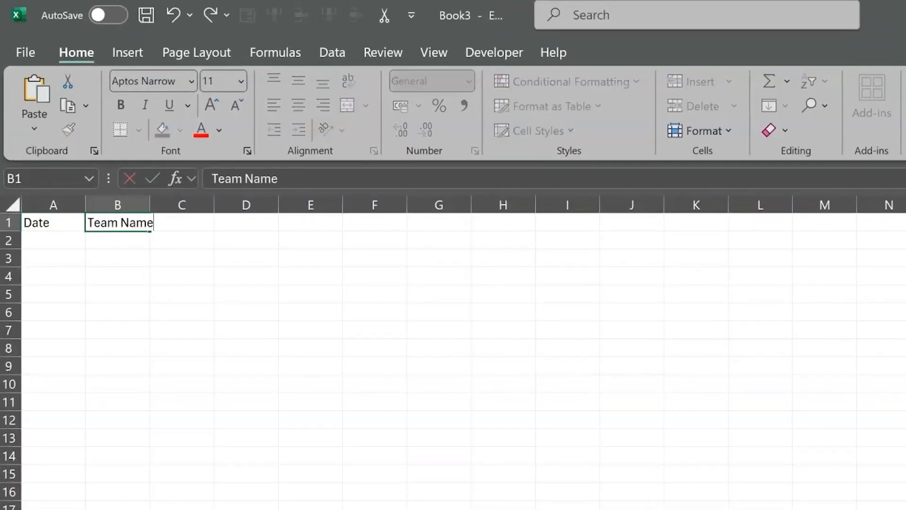
key(Tab)
text(Opponent)
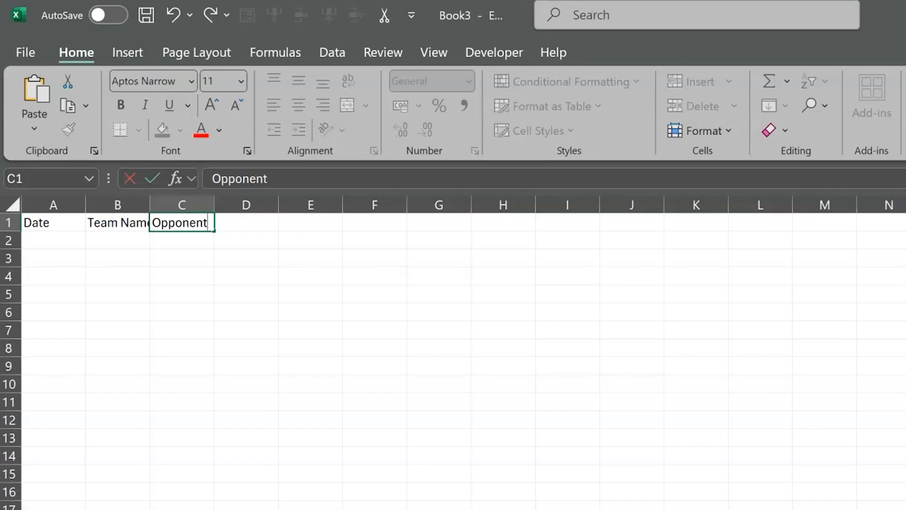
key(Tab)
text(Score)
key(Tab)
text(Venue)
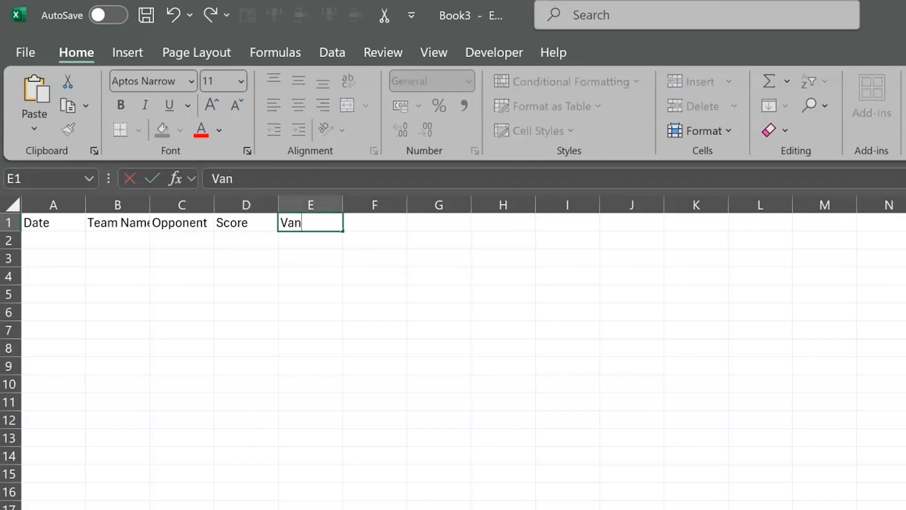
key(Tab)
text(Outcome)
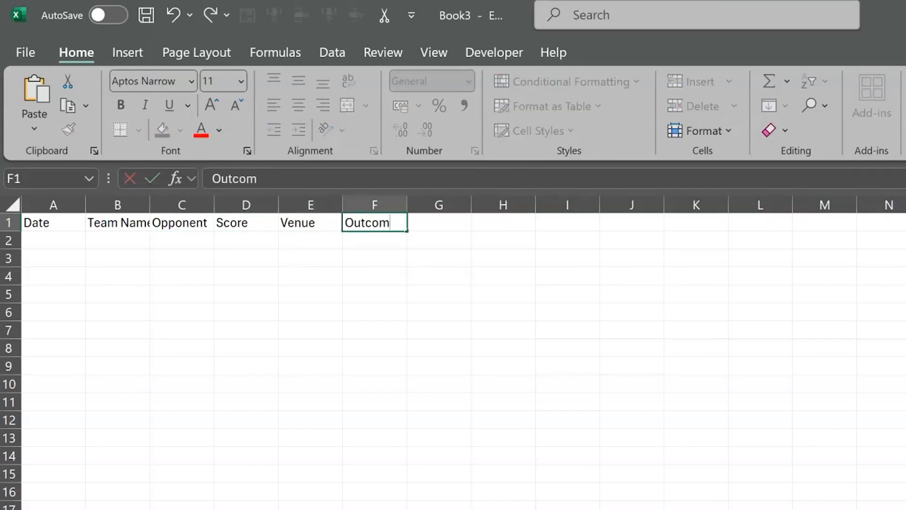
key(Tab)
text(Key Players)
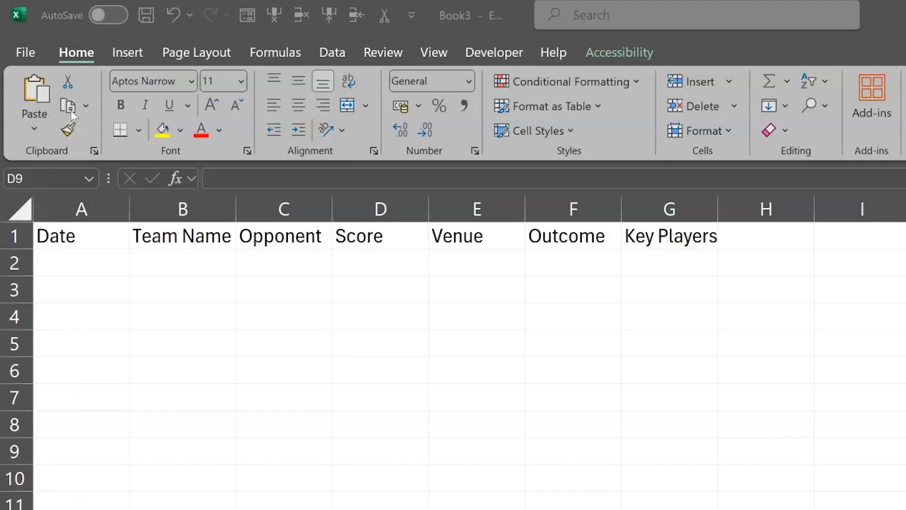
double_click(93, 234)
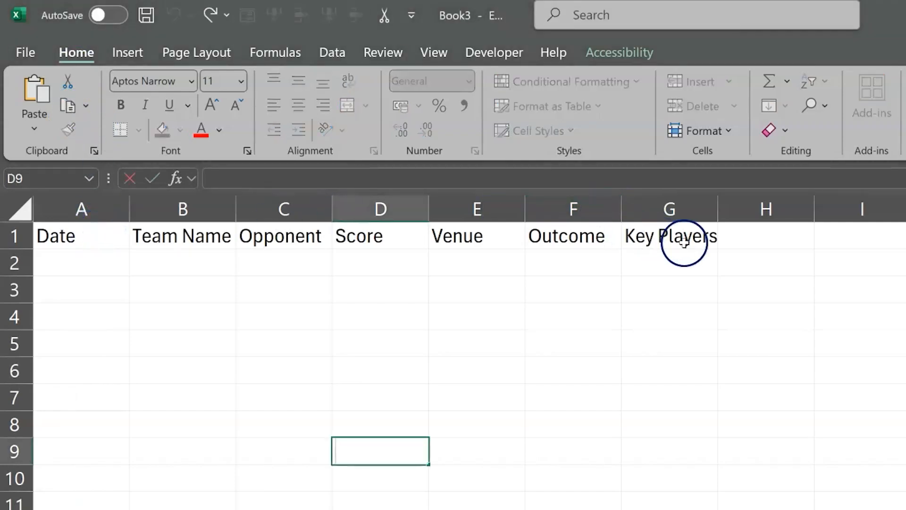
- Make the Match Results headers in A1 to G1 bold and fill them with the lightest pink theme colour
drag(684, 243, 83, 237)
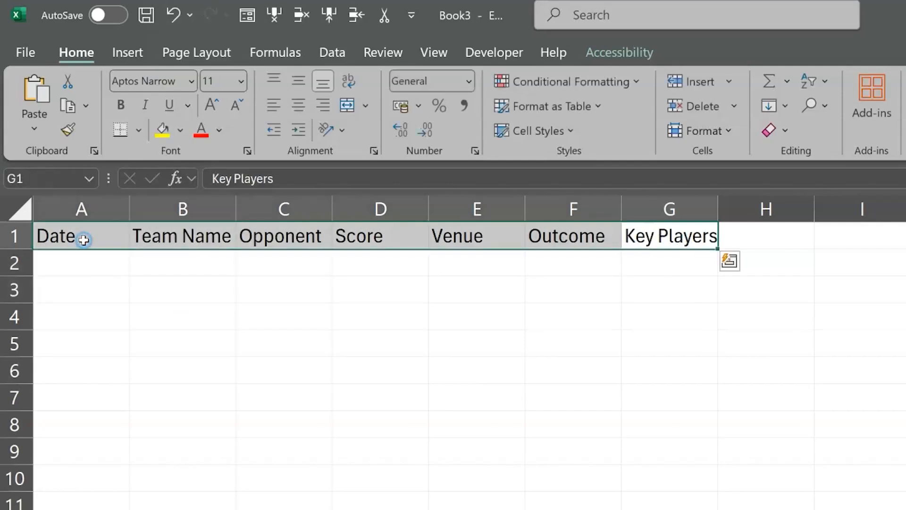
click(118, 108)
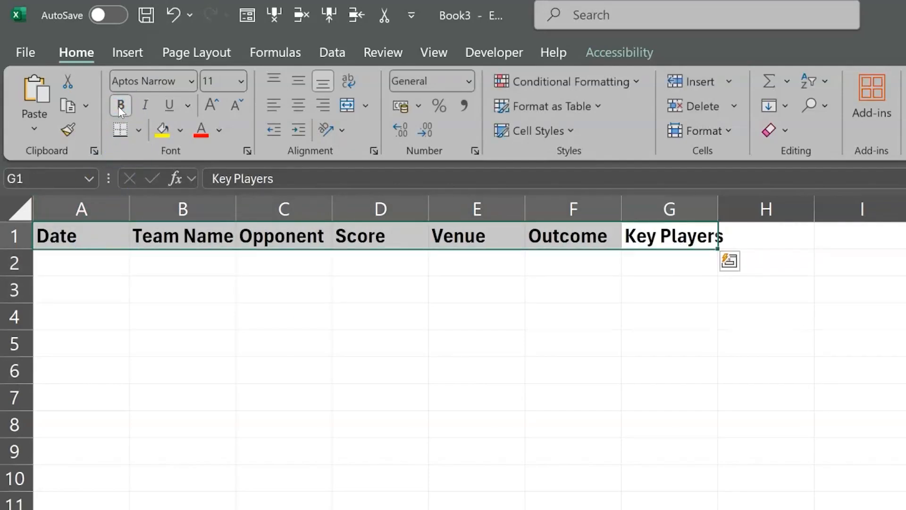
click(180, 132)
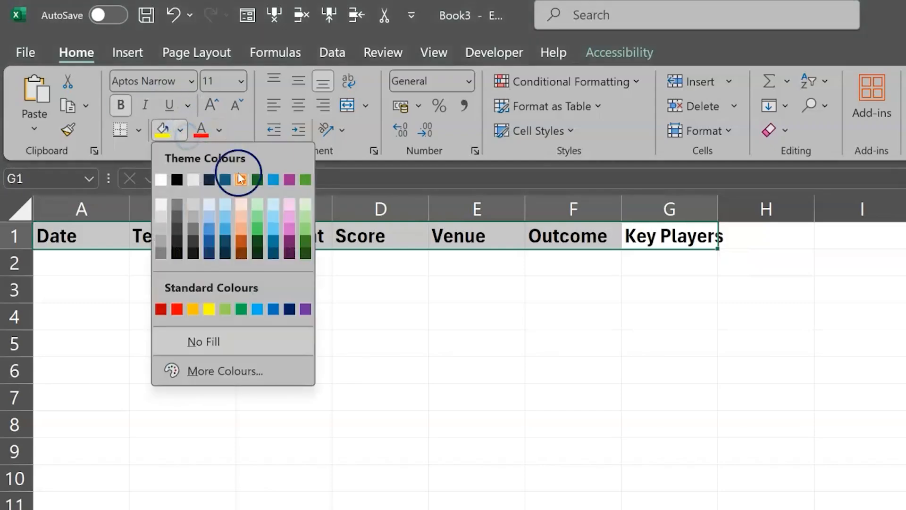
click(287, 204)
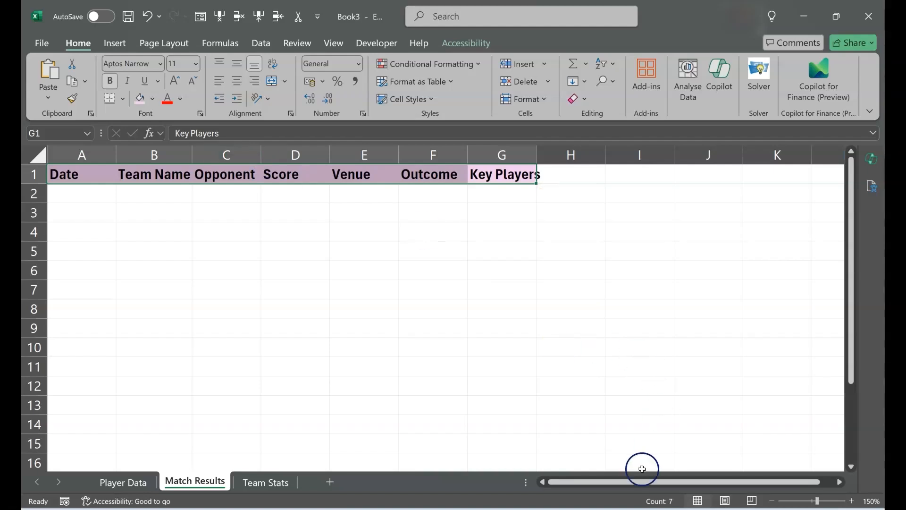
- Switch to the Book4 workbook and enter the headers Date, Team Name, Opponent and Score in A1 to D1 of Team Stats
mouse_move(605, 508)
click(736, 463)
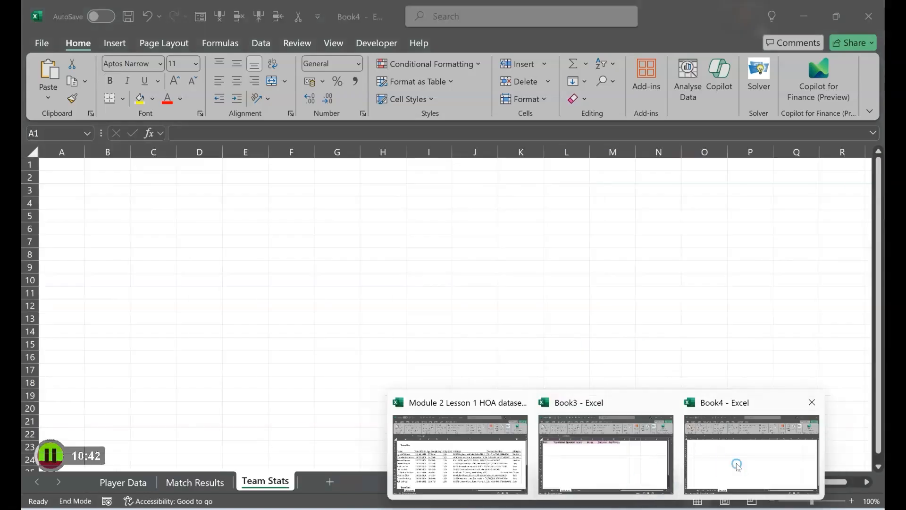
click(851, 500)
click(851, 500)
click(852, 501)
click(852, 500)
click(851, 501)
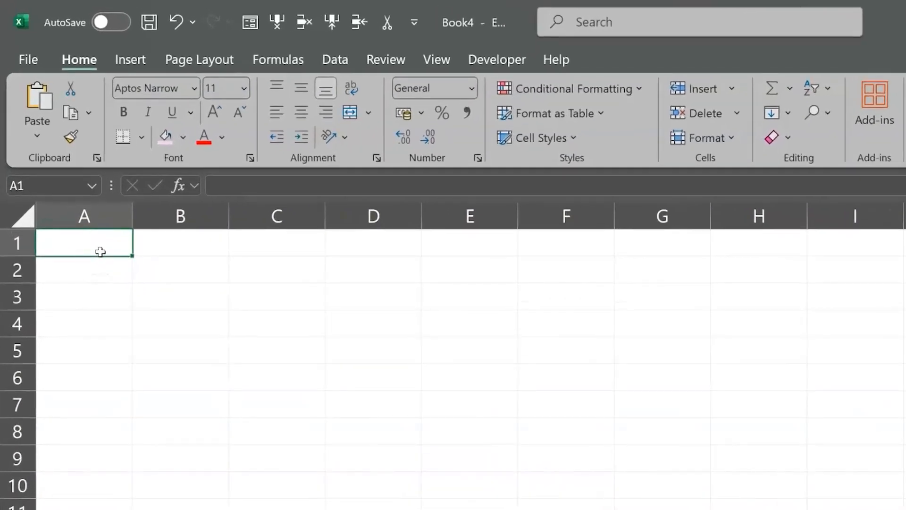
text(Date)
key(Tab)
text(Team Name)
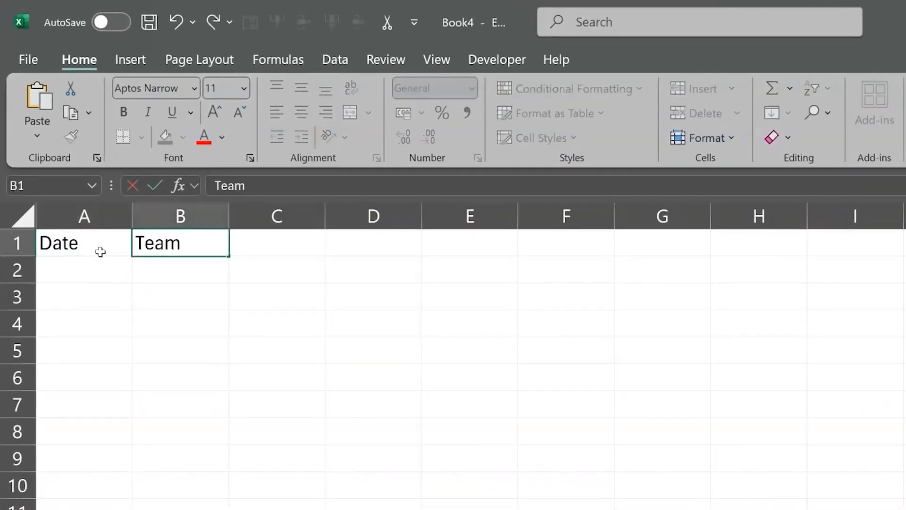
key(Tab)
text(Oppom)
key(BackSpace)
text(nent)
key(Tab)
text(Score)
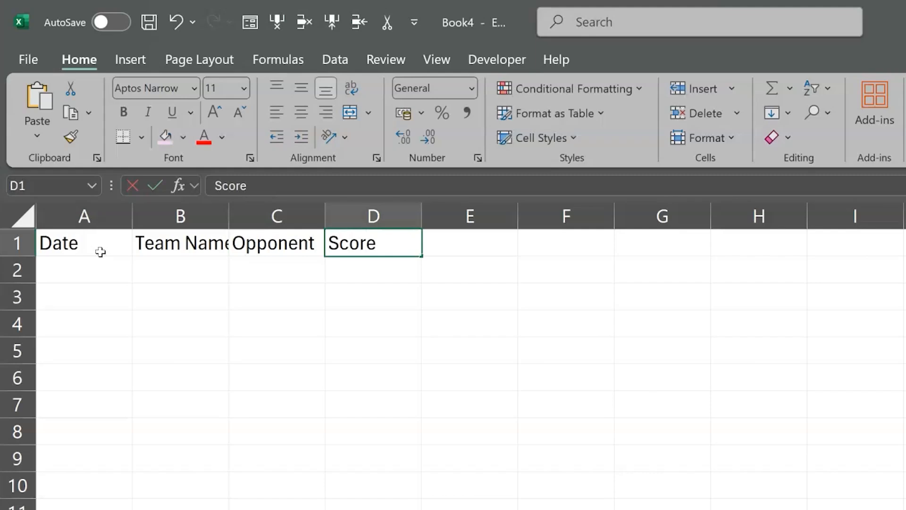
- Complete the Team Stats header row with Venue, Outcome and Key Players in cells E1 to G1
key(Tab)
text(Venue)
key(Tab)
text(OUt)
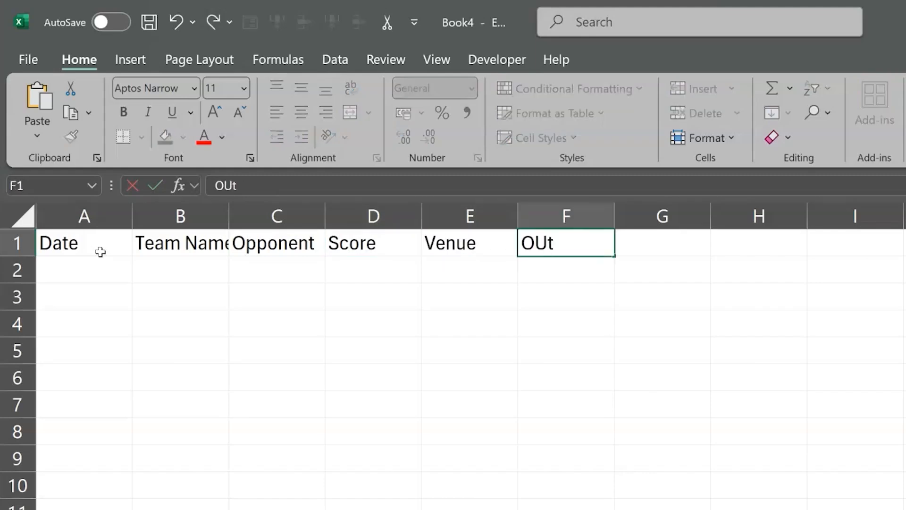
text(come)
key(Tab)
text(Key Players)
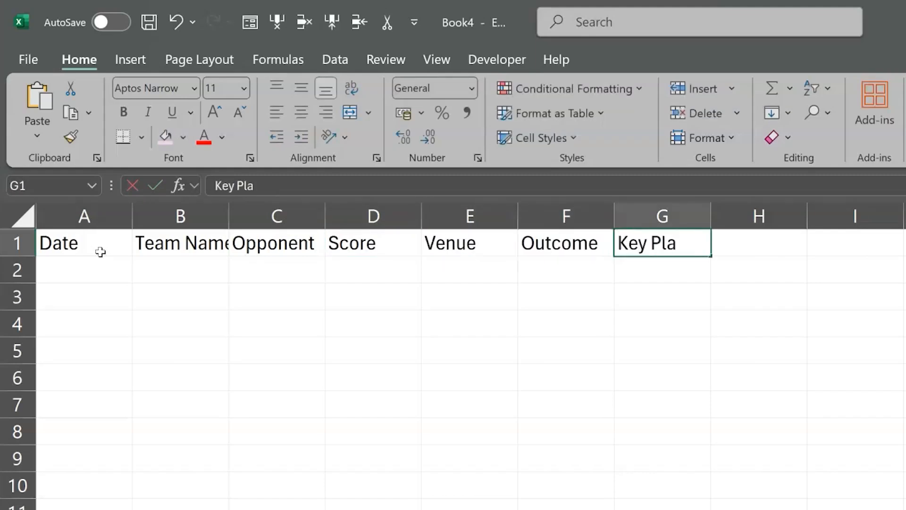
key(Return)
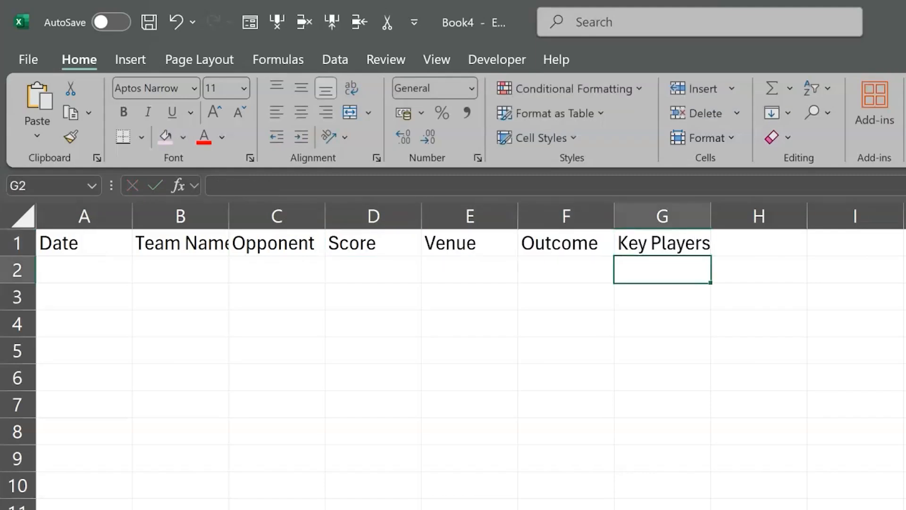
- Make the Team Stats headers in A1 to G1 bold and fill them with the lightest green theme colour
drag(80, 242, 680, 249)
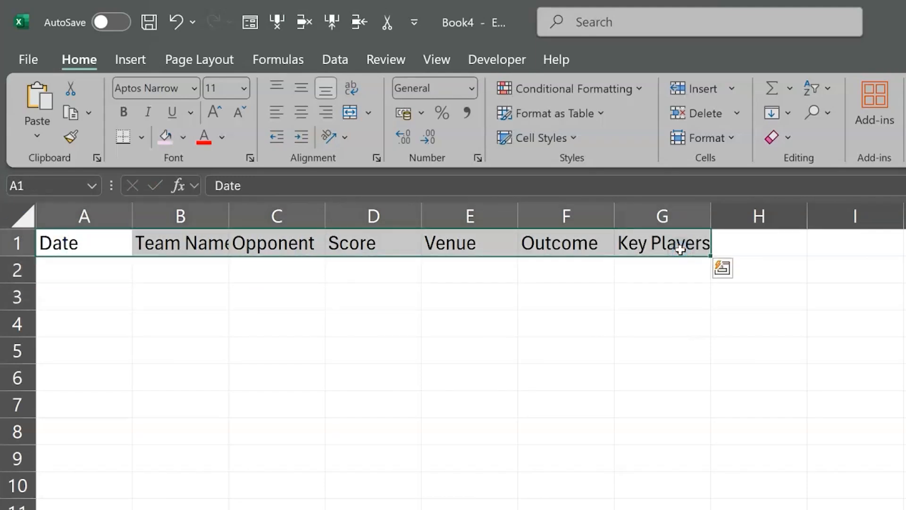
key(ctrl+b)
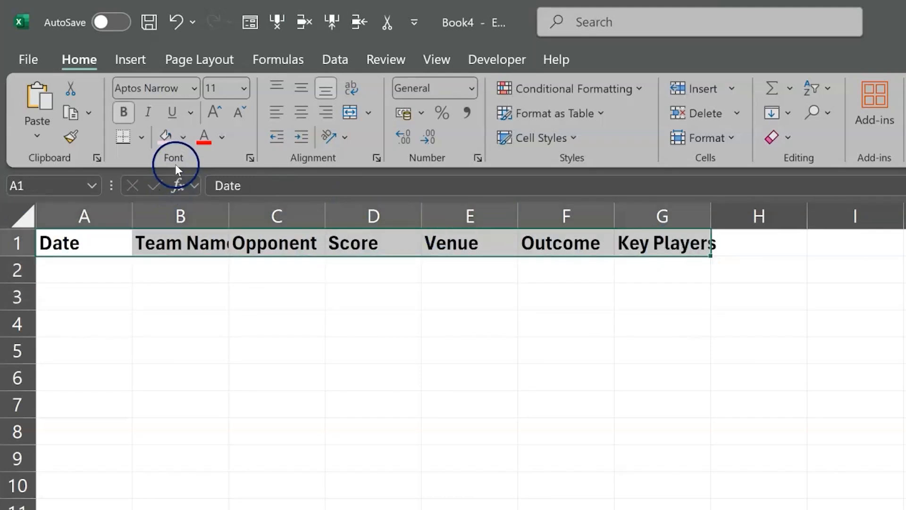
click(183, 144)
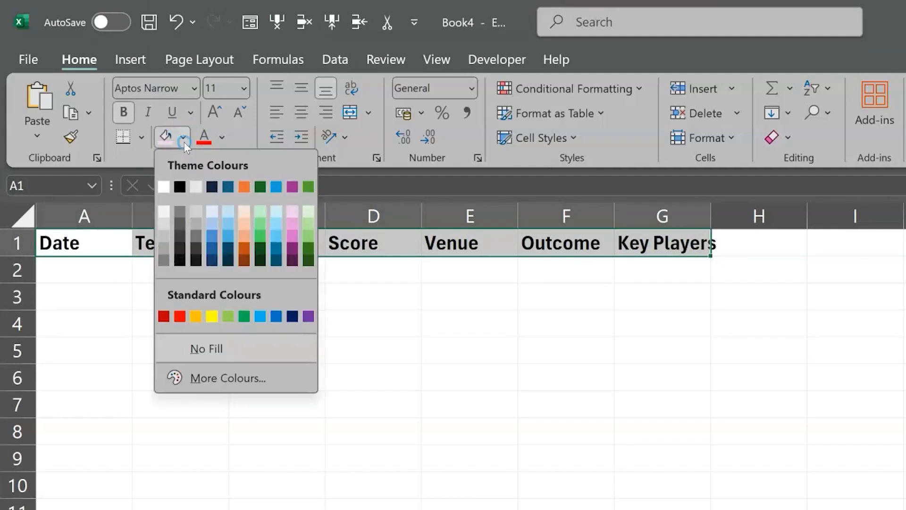
click(305, 212)
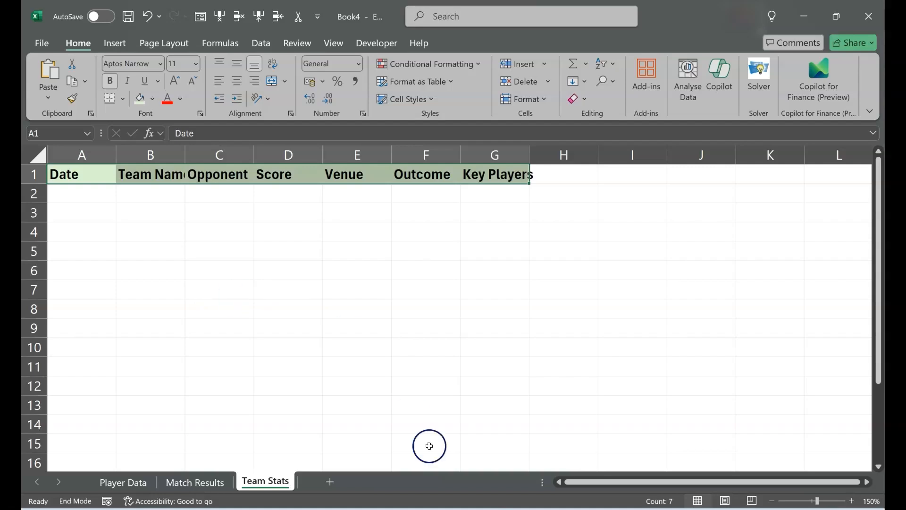
- Switch to the Module 2 Lesson 1 HOA dataset workbook and select the Team One Name header in cell A4
mouse_move(547, 508)
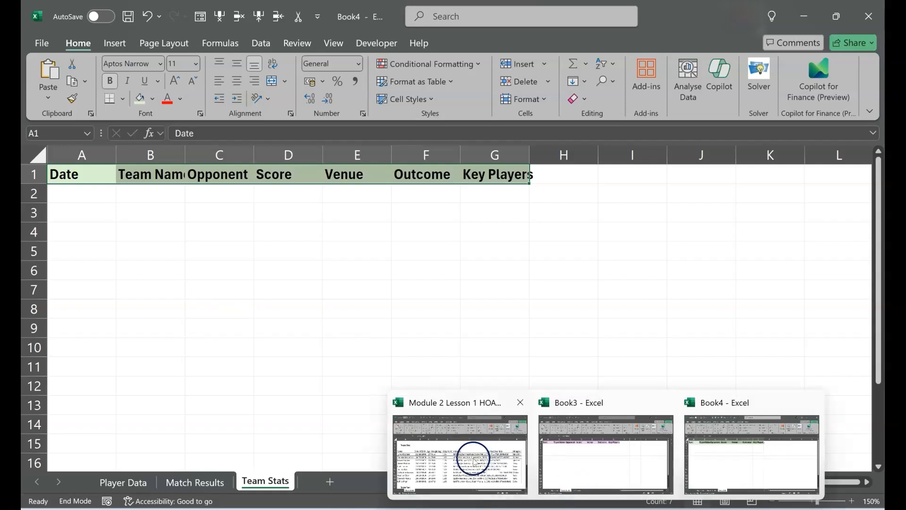
click(474, 457)
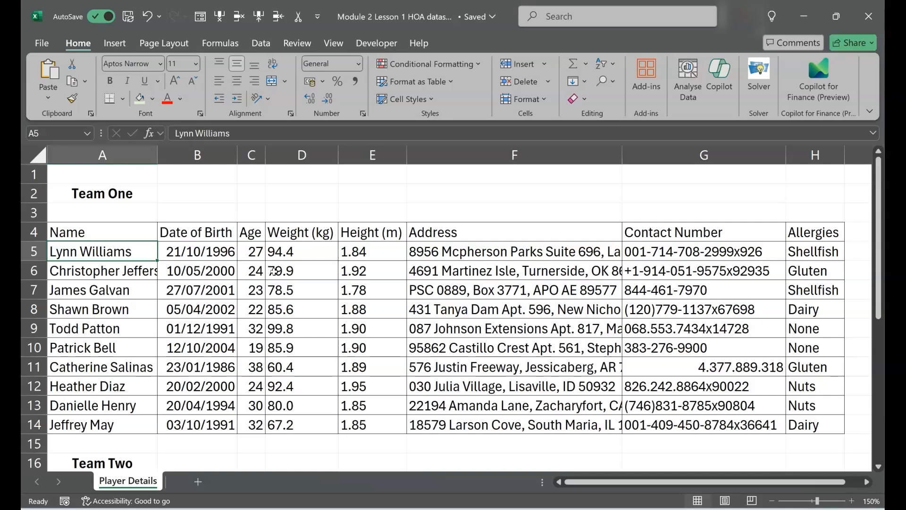
click(118, 233)
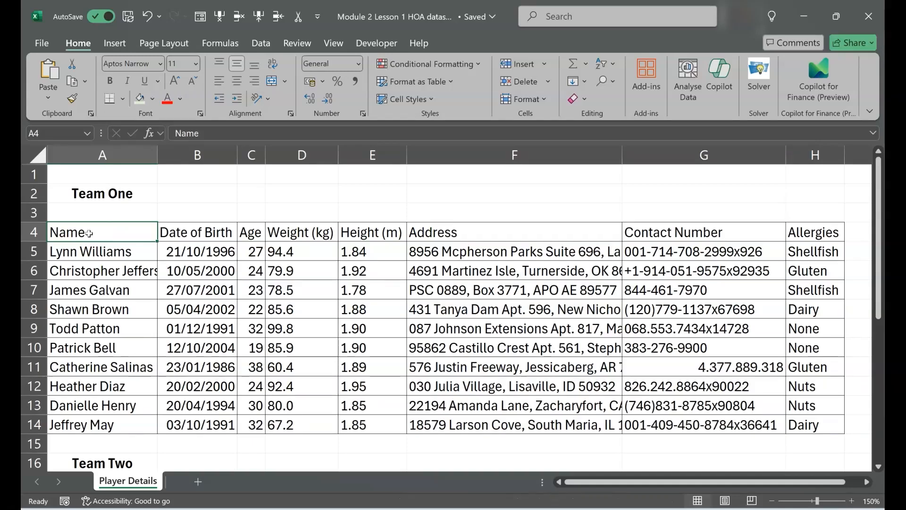
key(shift+Right)
key(shift+Right)
key(shift+Right)
key(shift+Right)
key(shift+Right)
key(shift+Right)
key(shift+Right)
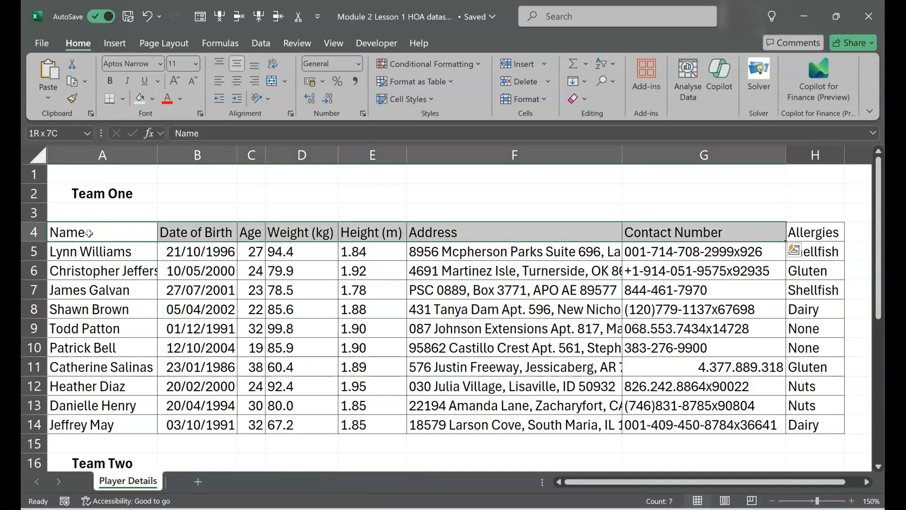
key(shift+Down)
key(shift+Down)
key(shift+Down)
key(shift+Down)
key(shift+Down)
key(shift+Down)
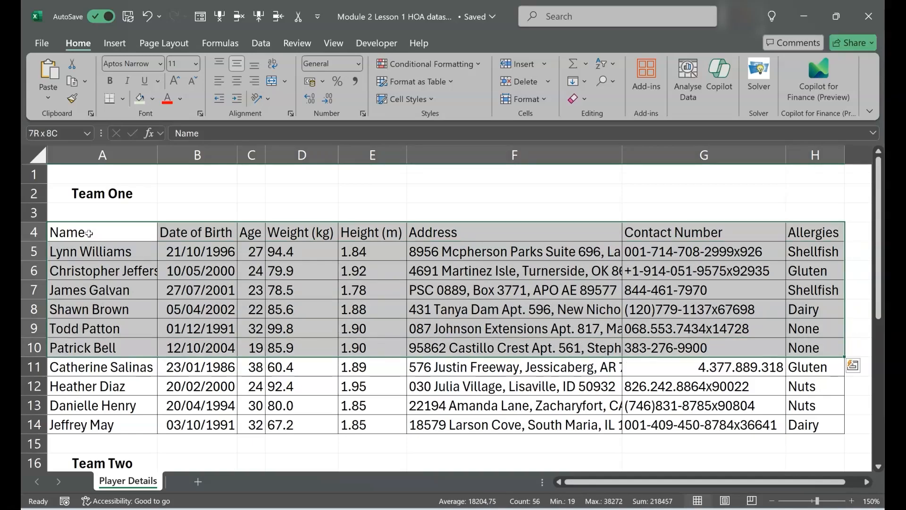
- Copy the whole Team One table, A4 to H14, and paste it at cell A1 of the Player Data sheet in Book3
click(88, 233)
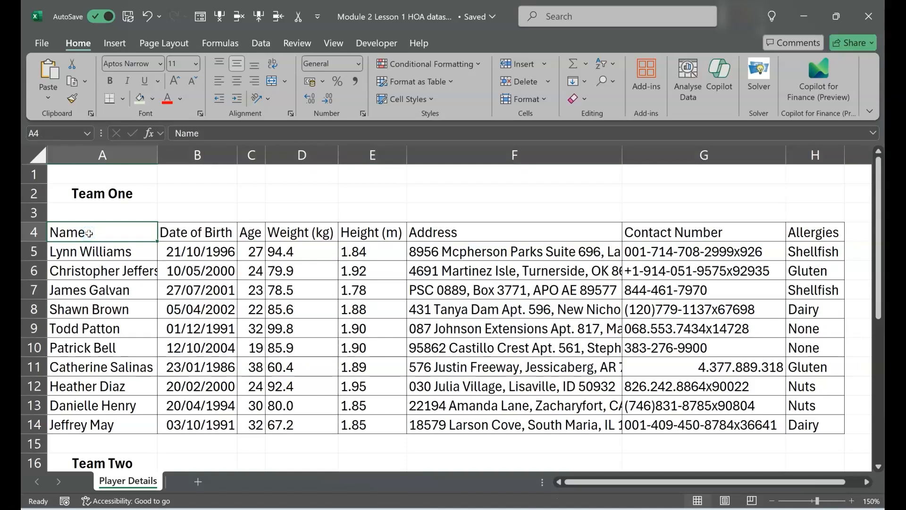
key(ctrl+shift+Right)
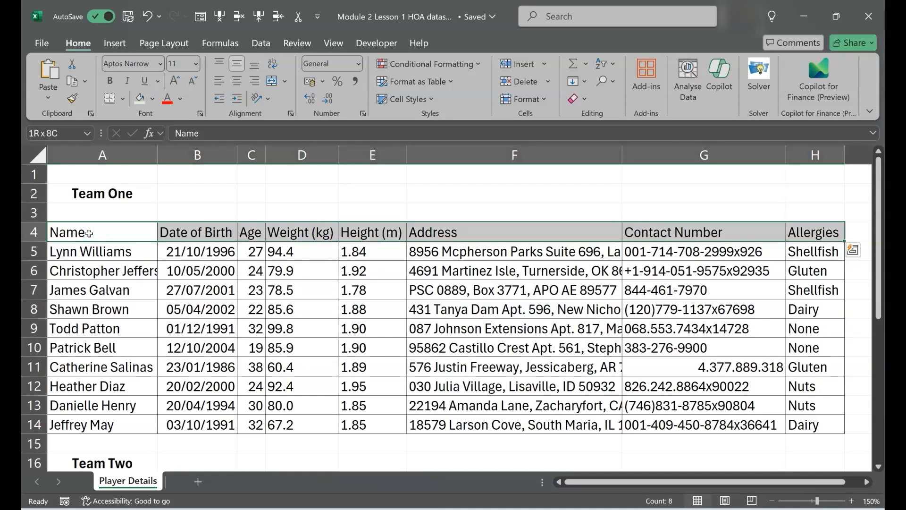
key(ctrl+shift+Down)
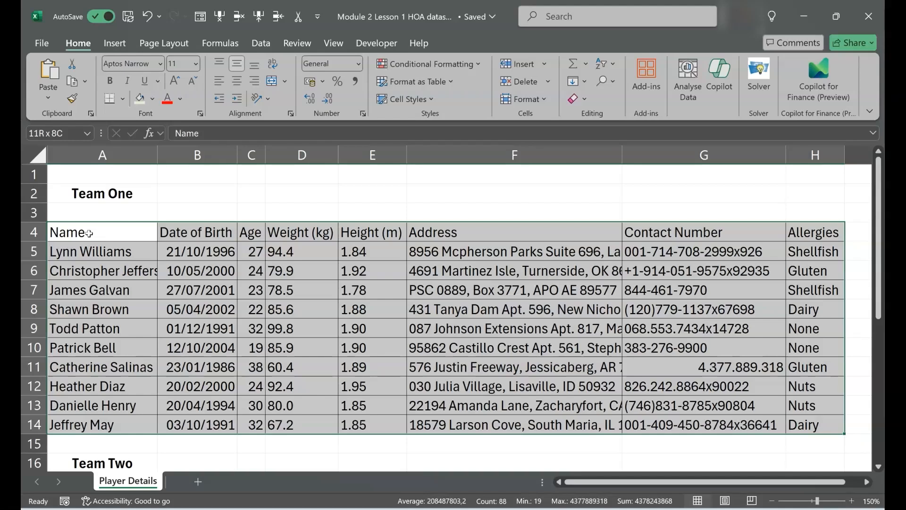
key(ctrl+c)
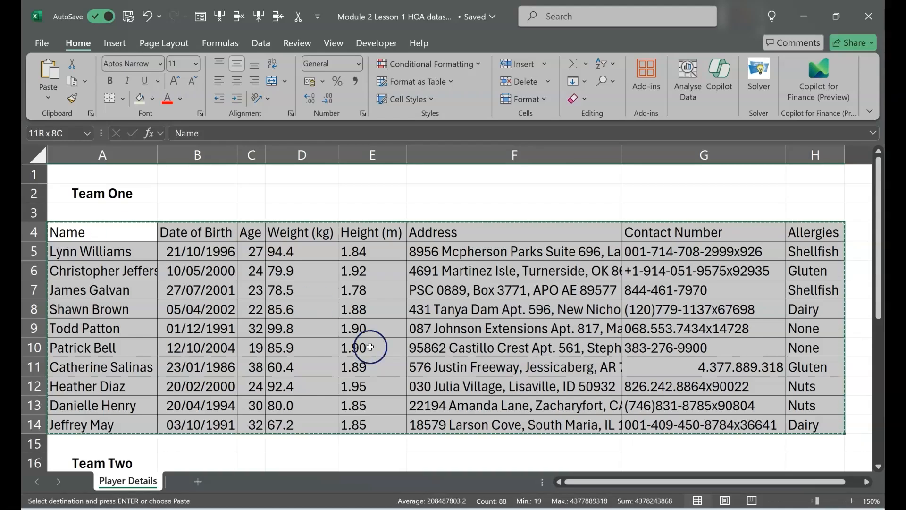
mouse_move(608, 508)
click(626, 476)
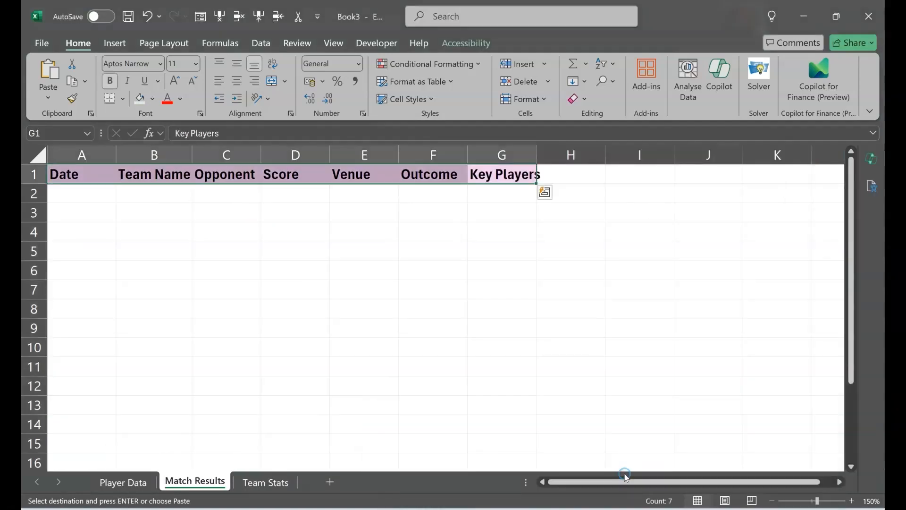
click(136, 486)
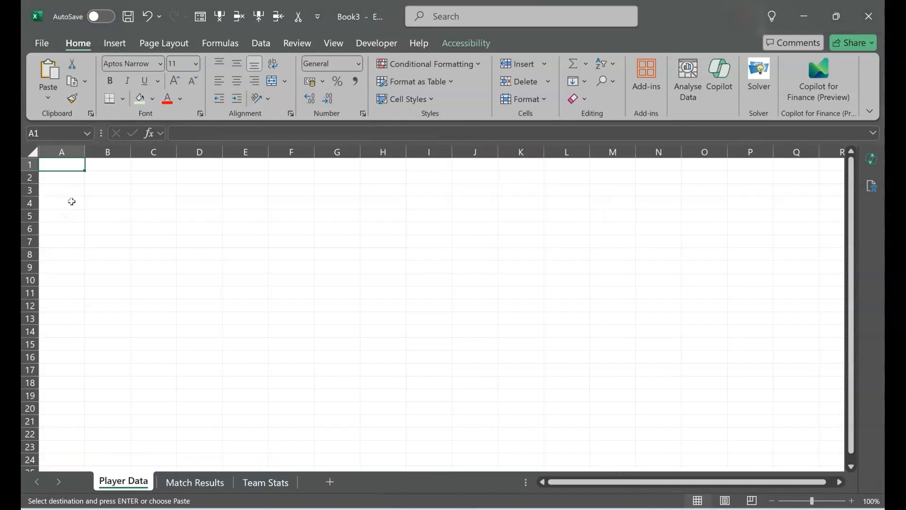
key(ctrl+v)
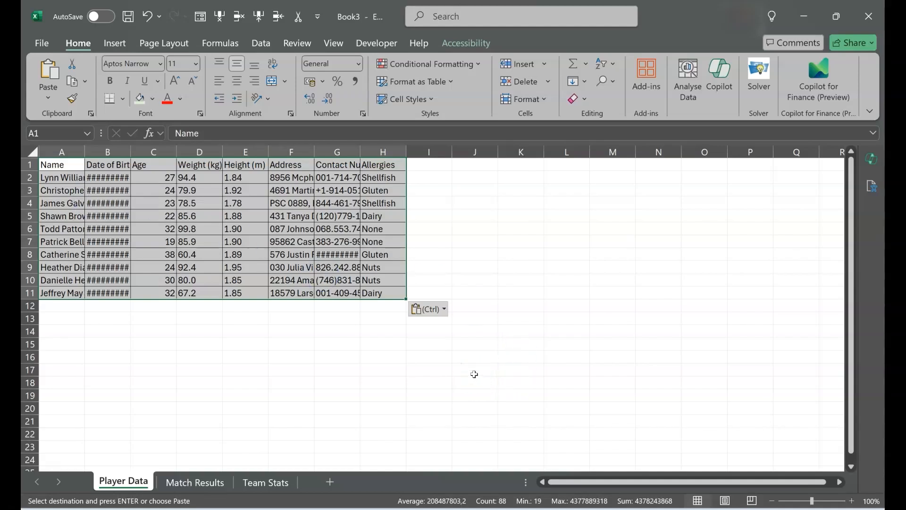
- Return to the Module 2 Lesson 1 HOA dataset workbook and copy the whole Team Two table, A18 to H28
mouse_move(605, 509)
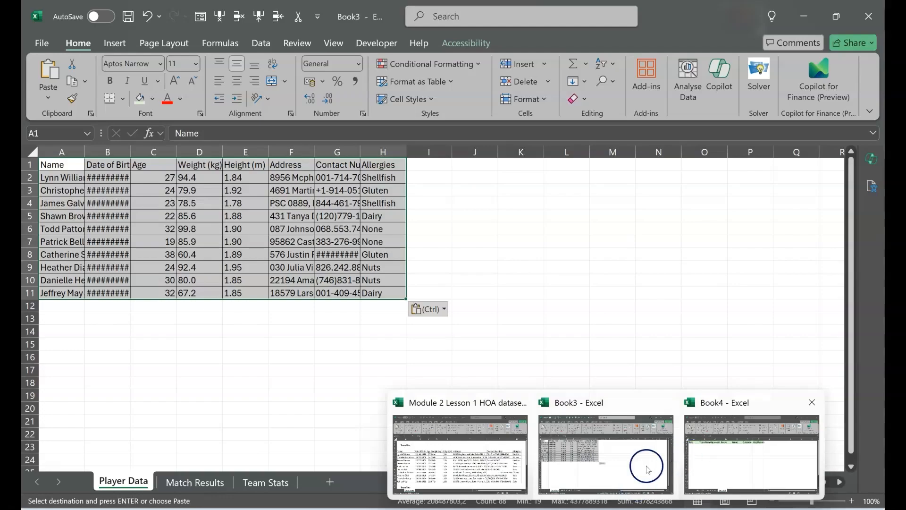
click(460, 453)
scroll(254, 328, down, 6)
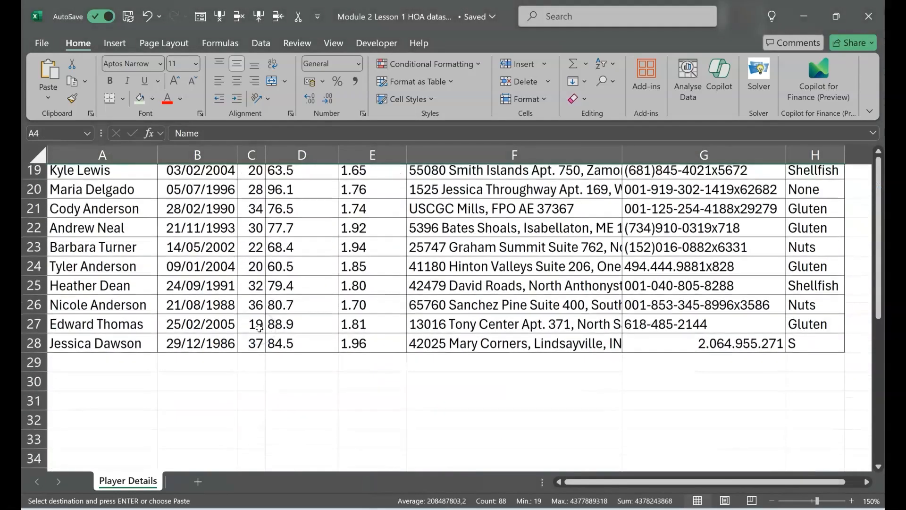
scroll(259, 328, up, 1)
click(86, 208)
key(ctrl+shift+Right)
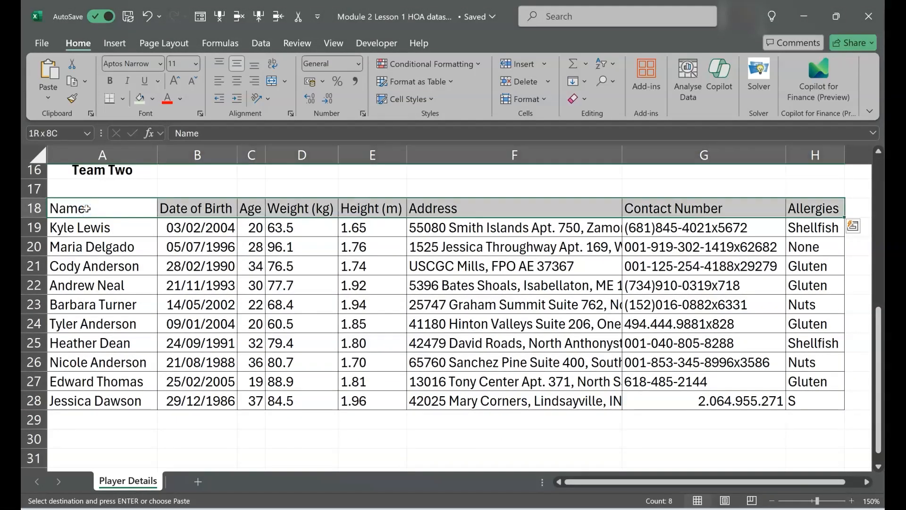
key(ctrl+shift+Down)
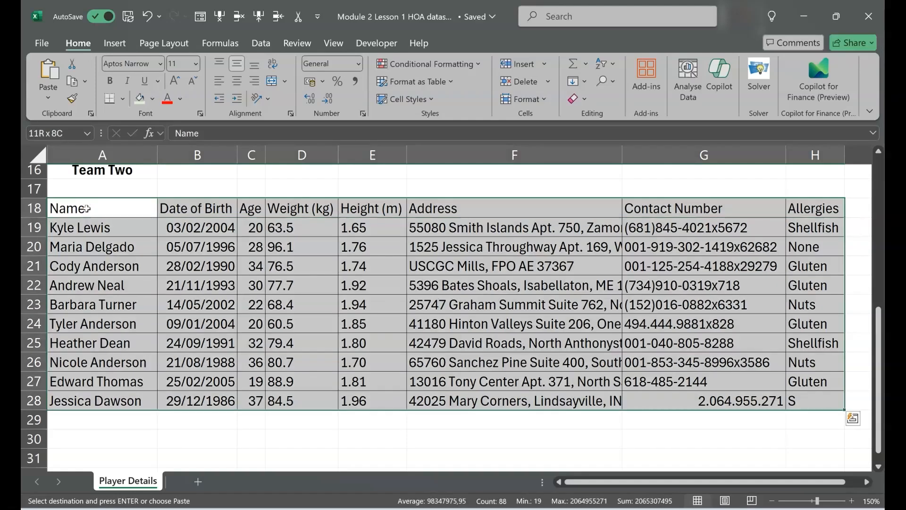
key(ctrl+c)
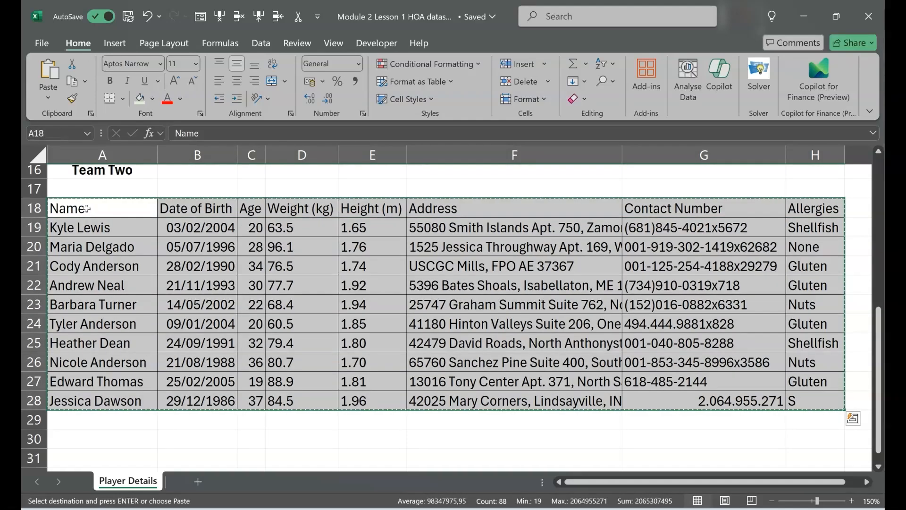
- Switch to Book4 and paste the copied Team Two table at cell A1 of its Player Data sheet
mouse_move(606, 508)
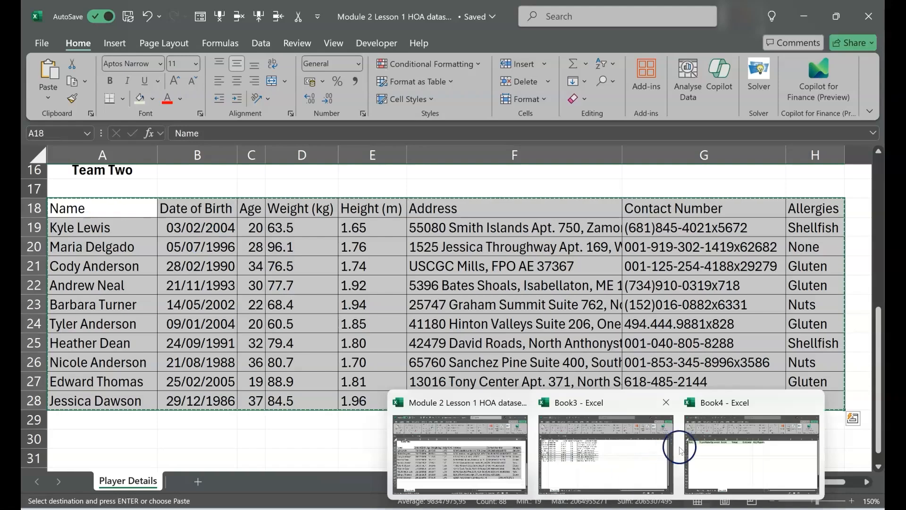
click(702, 435)
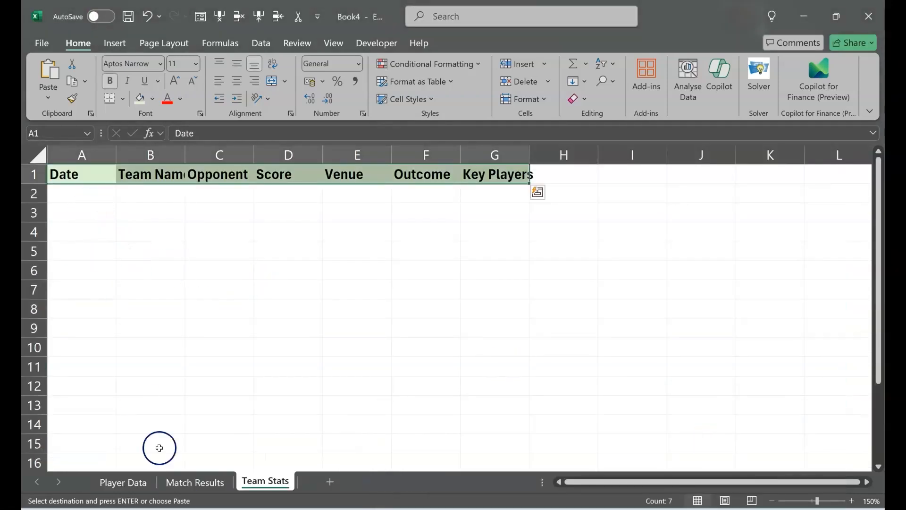
click(142, 481)
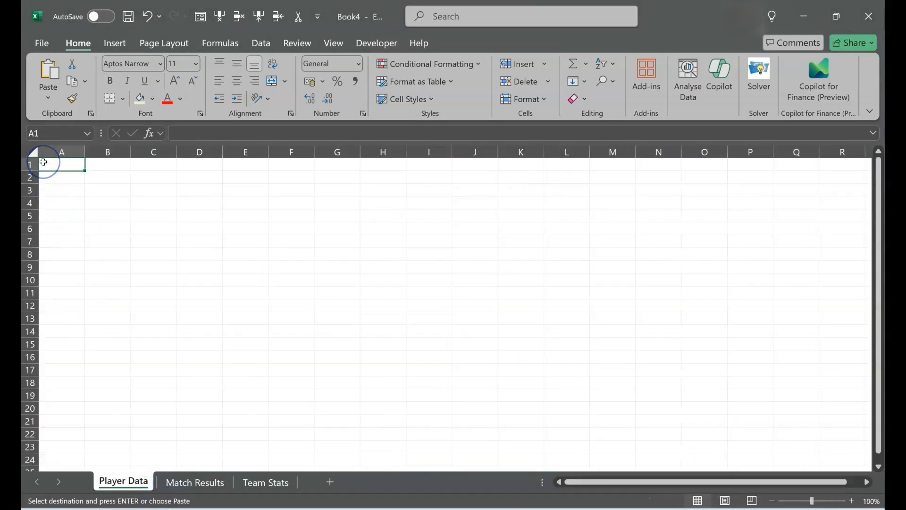
key(ctrl+v)
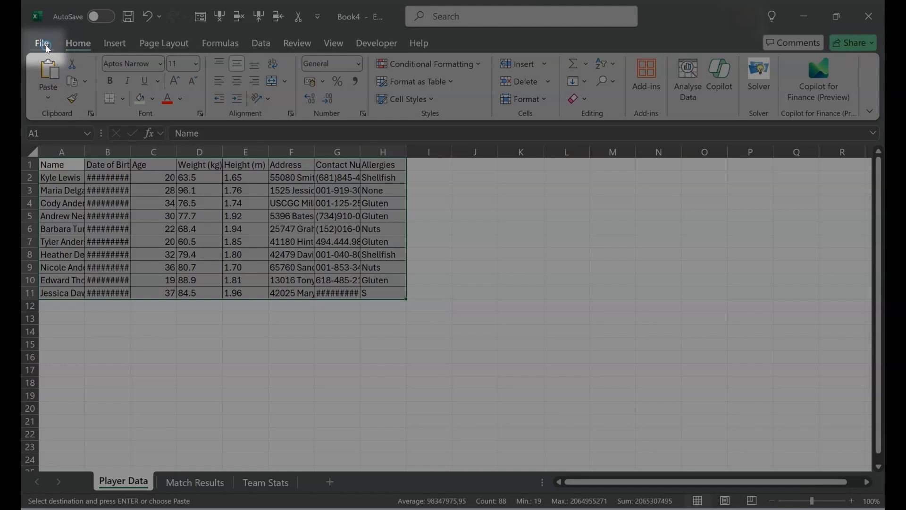
- Save Book4 to OneDrive - Personal as an Excel workbook named "Team Two"
click(47, 49)
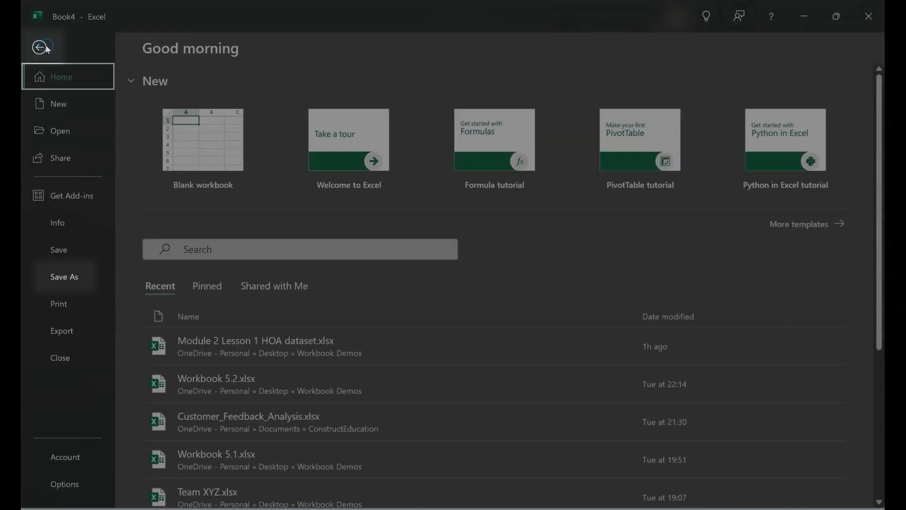
click(83, 268)
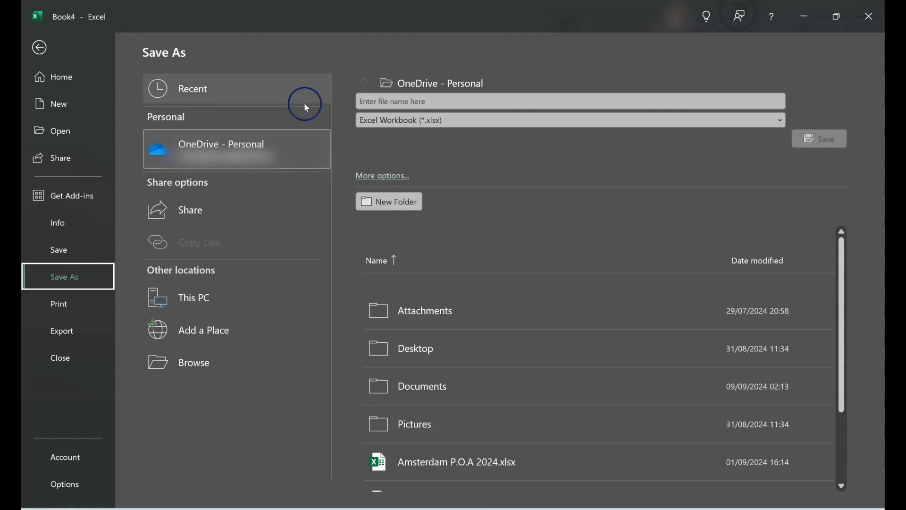
click(388, 100)
text(Team)
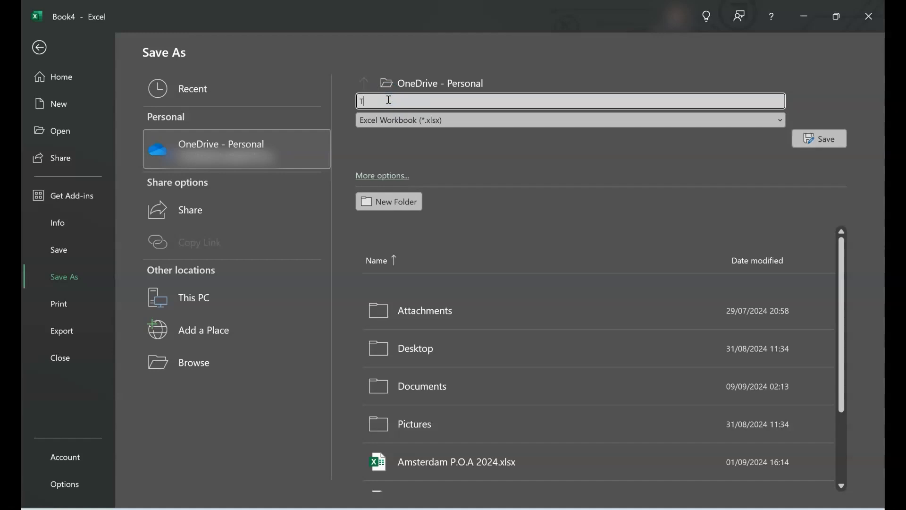
text( Two)
click(399, 98)
click(824, 141)
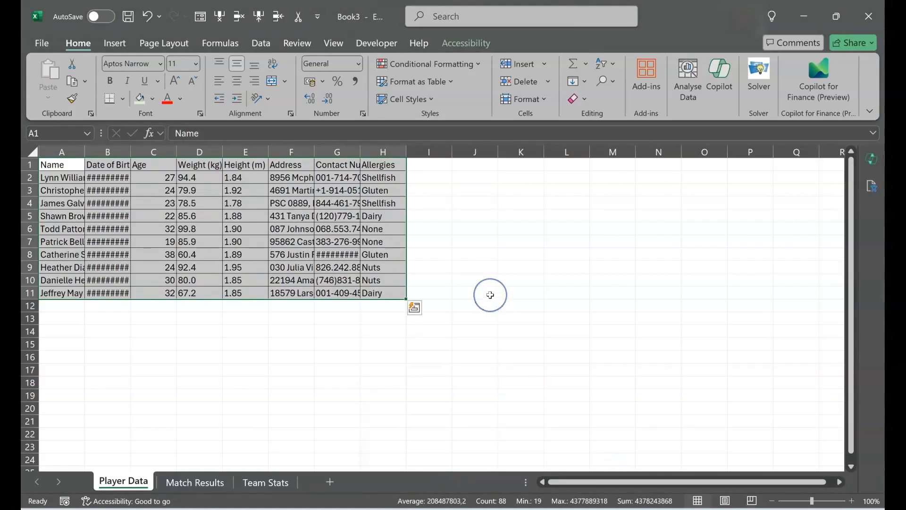
- Save Book3 as "Team One" in the OneDrive Documents folder
key(ctrl+s)
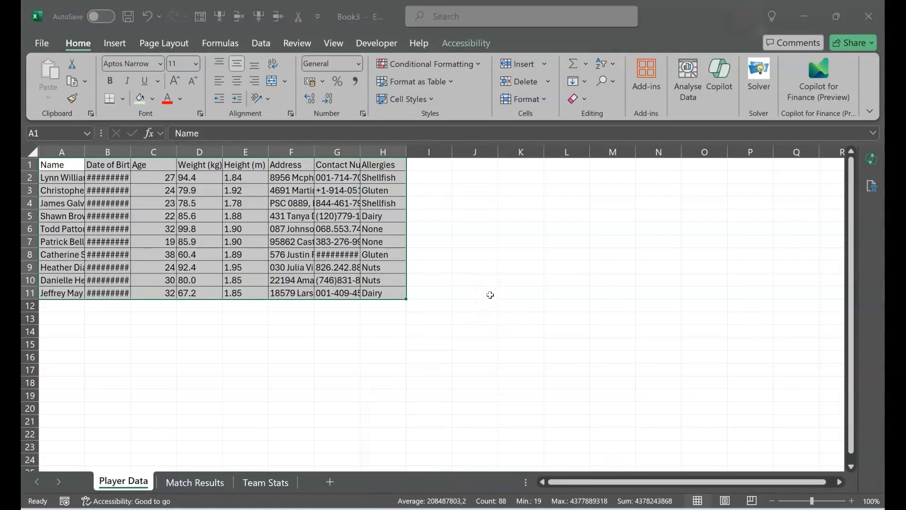
text(Team One)
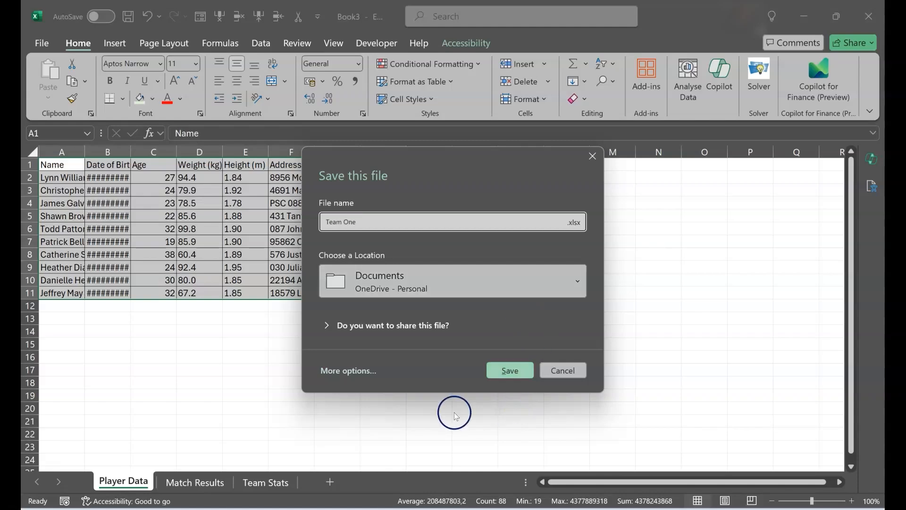
click(510, 370)
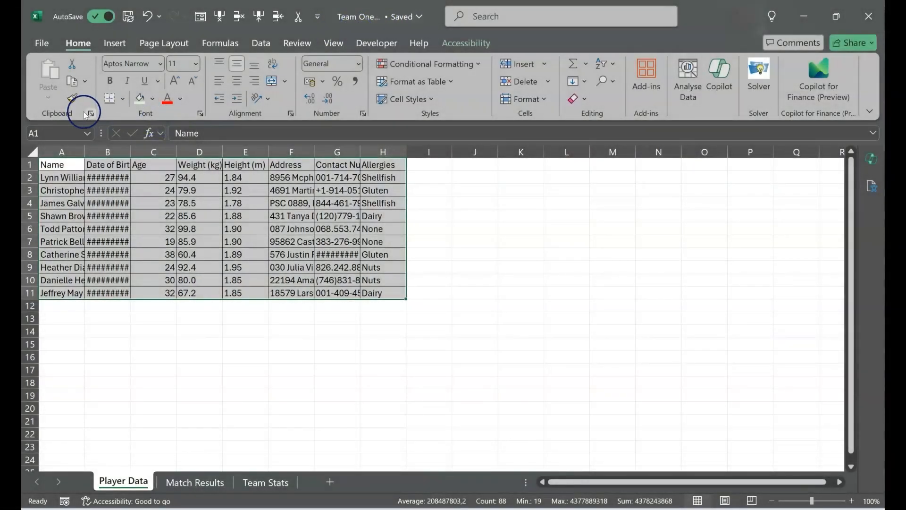
- Examine the link-sharing and export options of the Team One workbook without sending anything
click(46, 51)
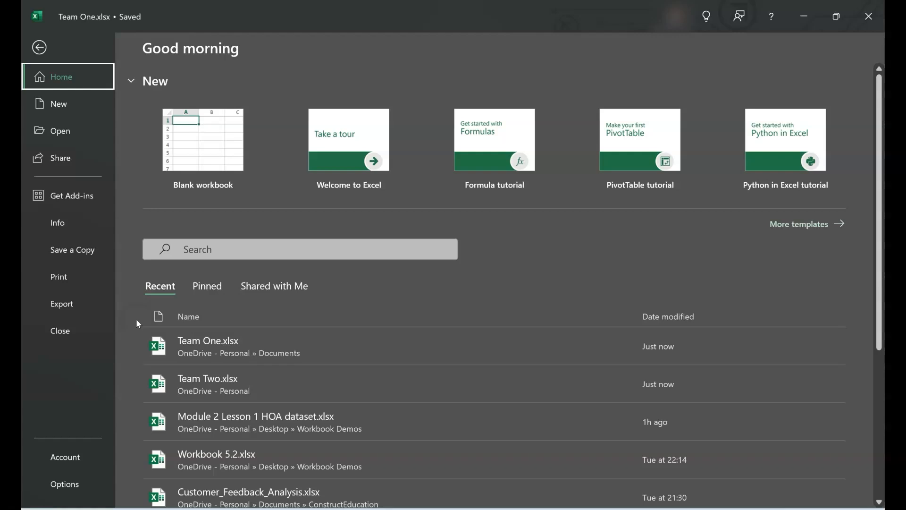
click(63, 313)
click(59, 170)
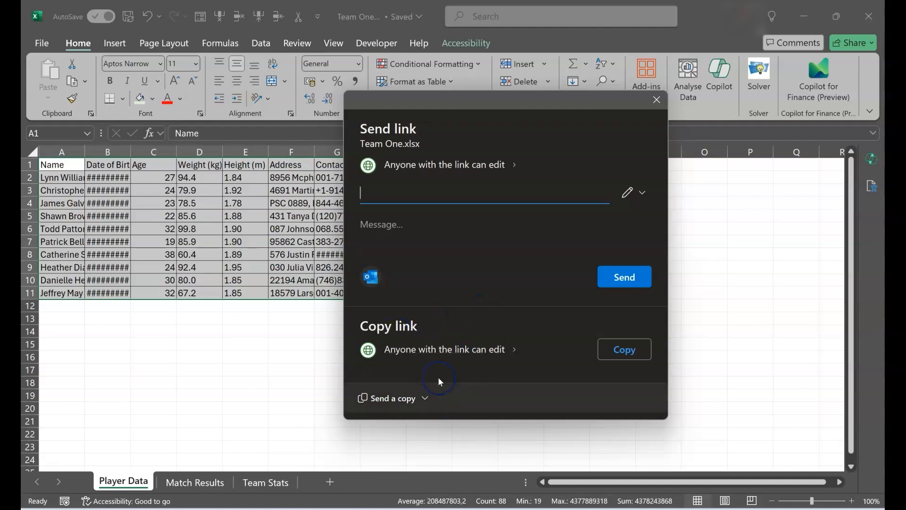
click(652, 109)
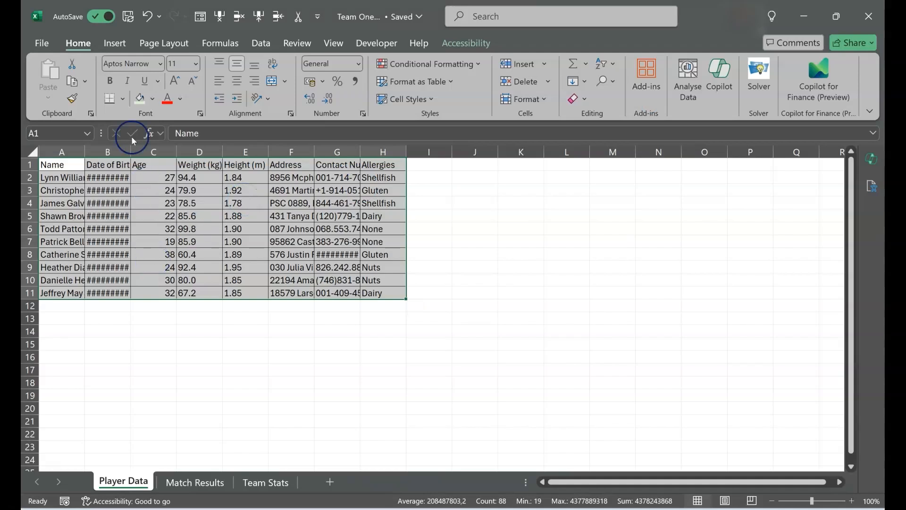
click(42, 43)
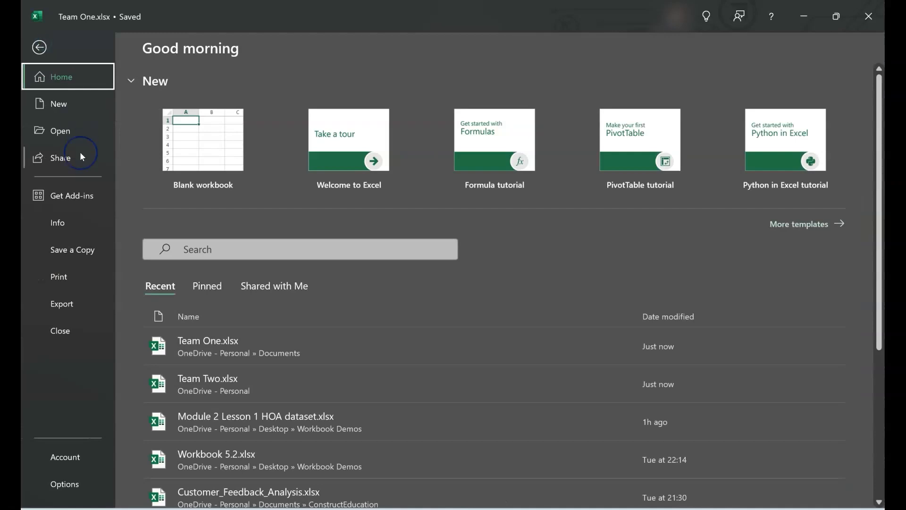
click(75, 309)
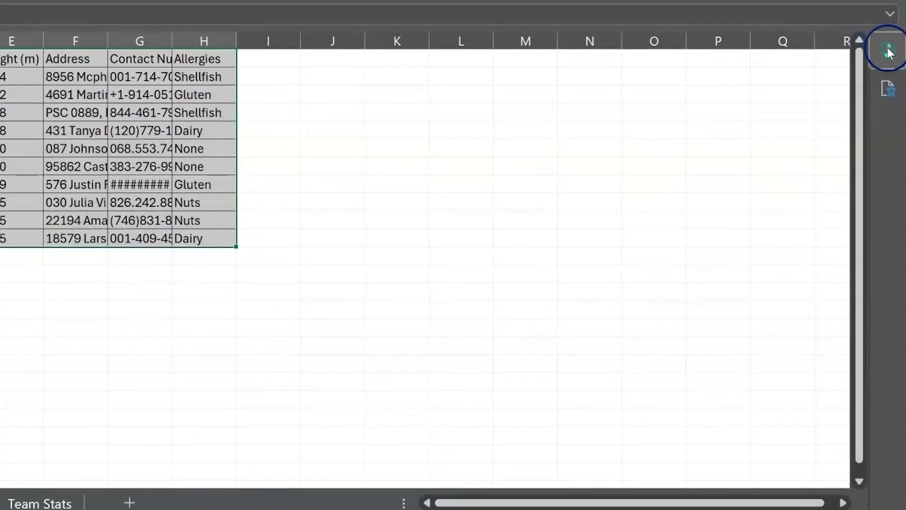
- Open Copilot beside the Player Data table and ask it "How do i rename a sheet"
click(872, 159)
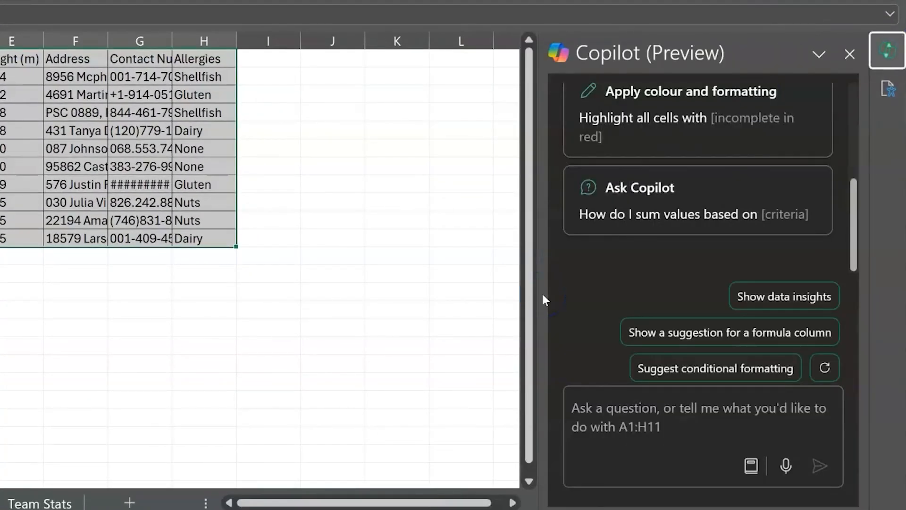
click(668, 409)
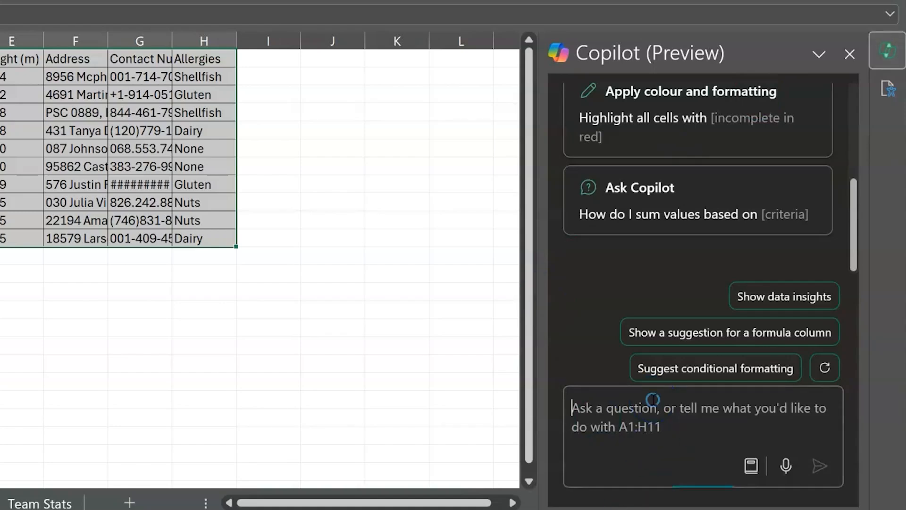
text(How do)
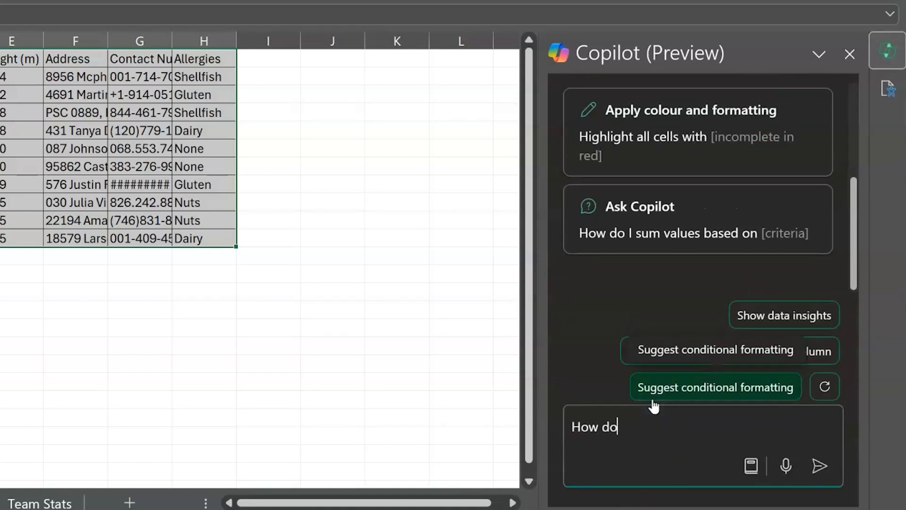
text( i rename a sheet)
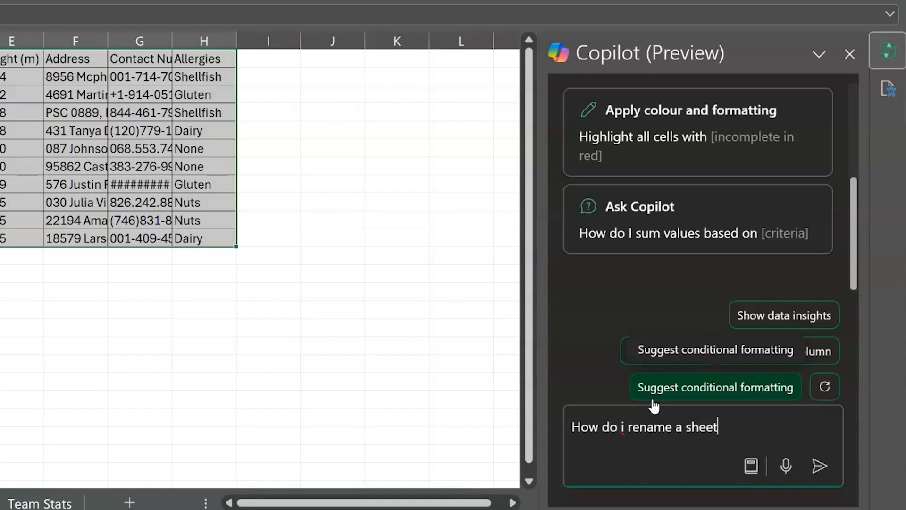
key(Return)
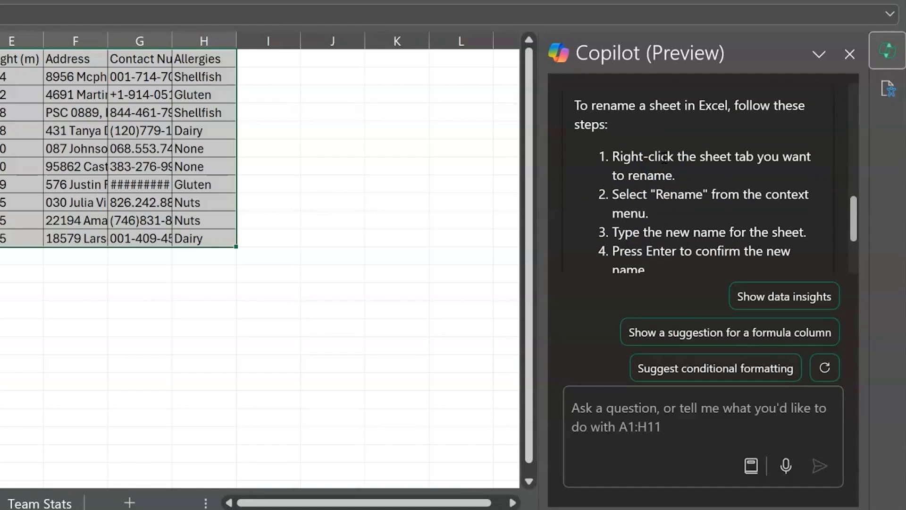
- Ask Copilot "How do i delete a sheet" and have it show data insights for A1:H11
click(649, 406)
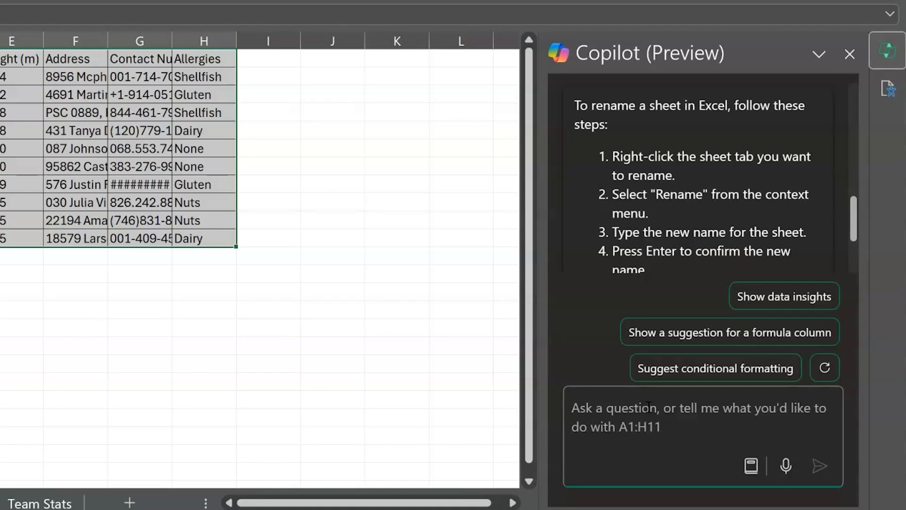
text(How do i delete a sheet)
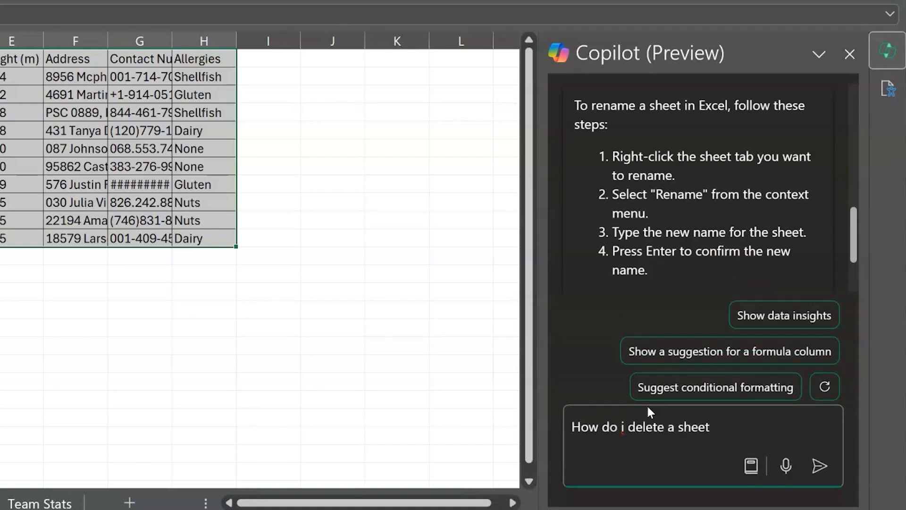
key(Return)
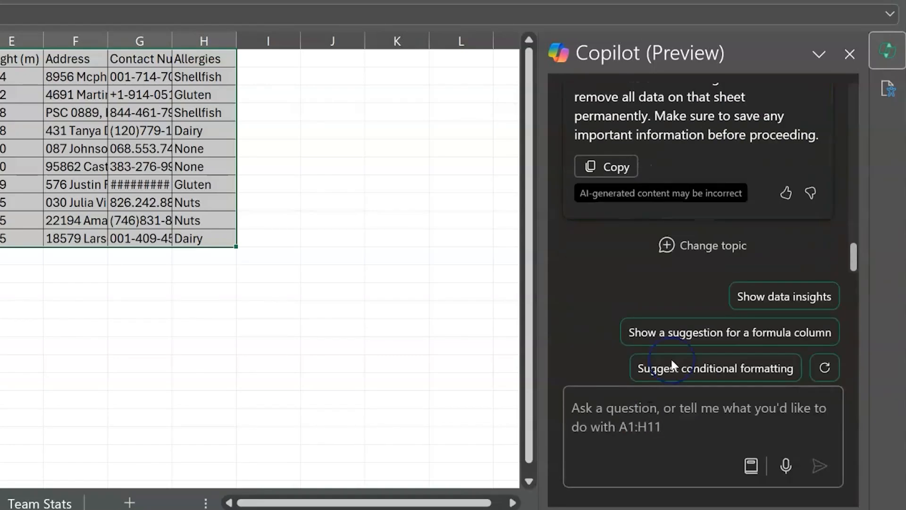
scroll(739, 172, up, 4)
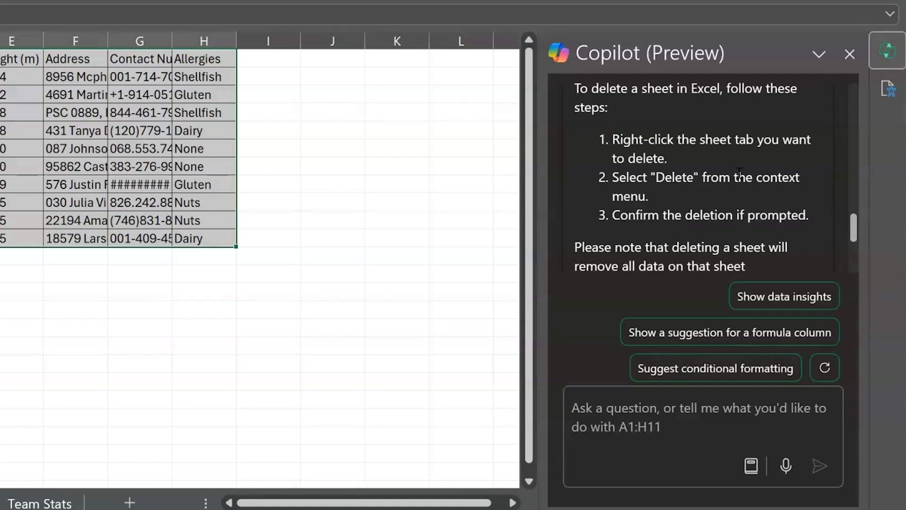
click(780, 291)
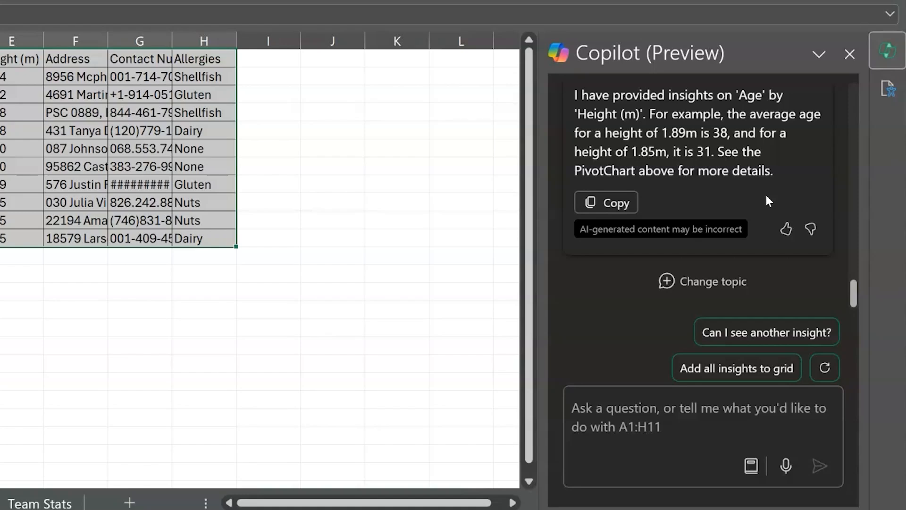
scroll(767, 200, up, 3)
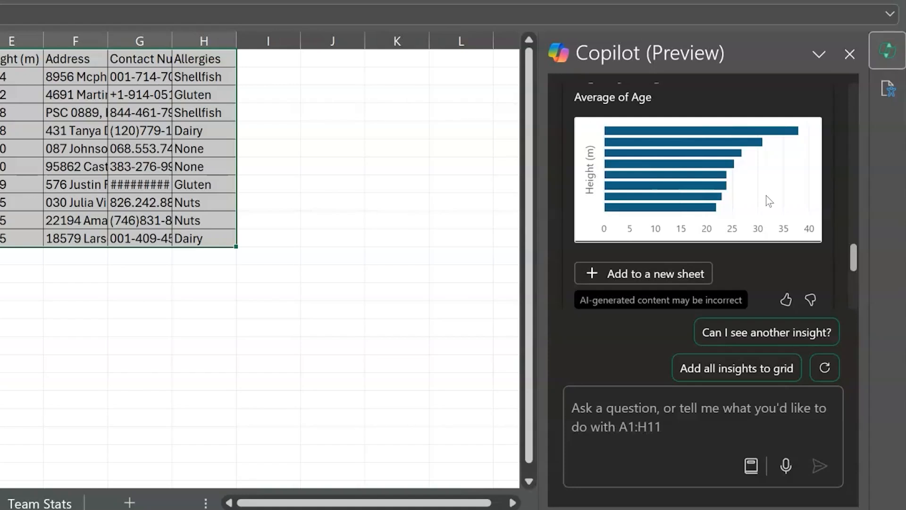
- Write the Copilot request "Format the headers to bold, and change the background colour to gray and the font color to blue"
click(653, 429)
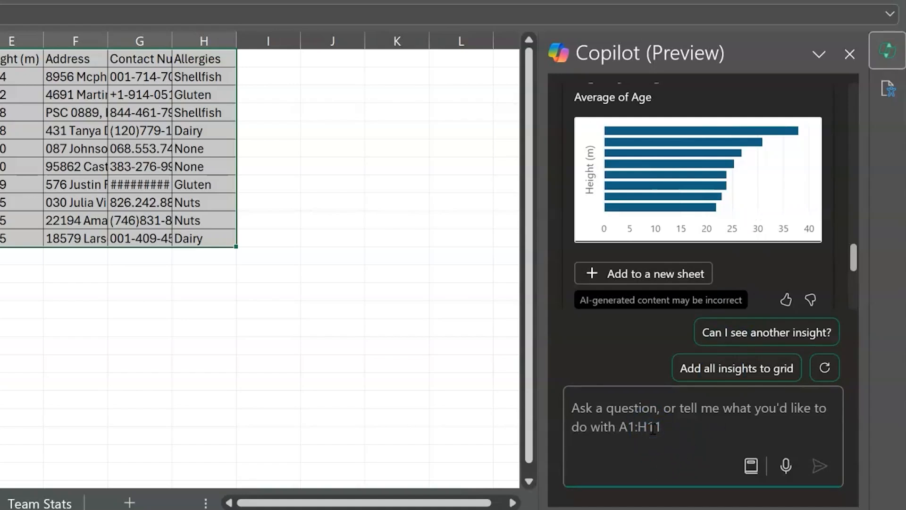
text(For)
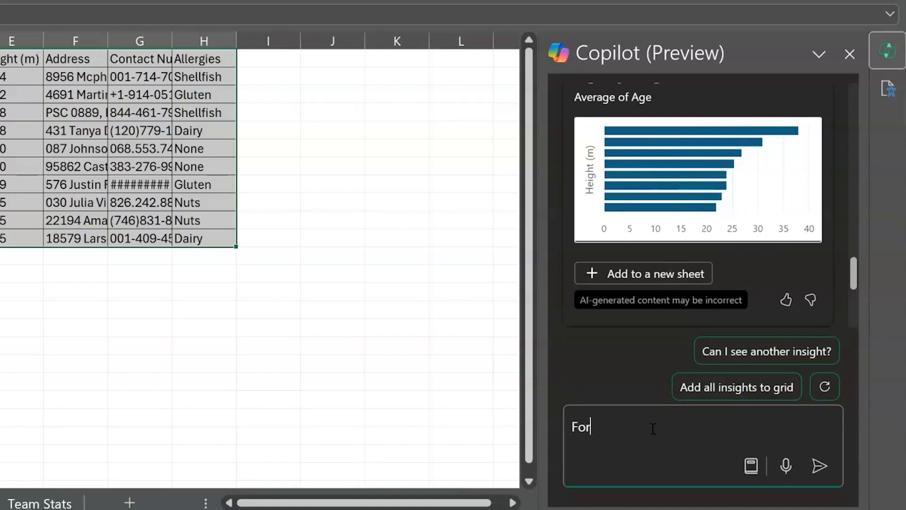
text(ma t the headers to bold, and chan)
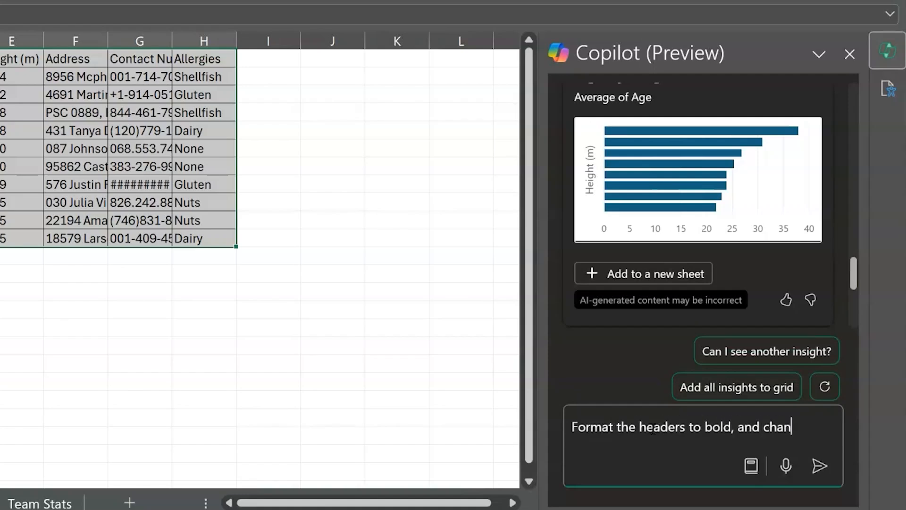
text(ge the background colout to)
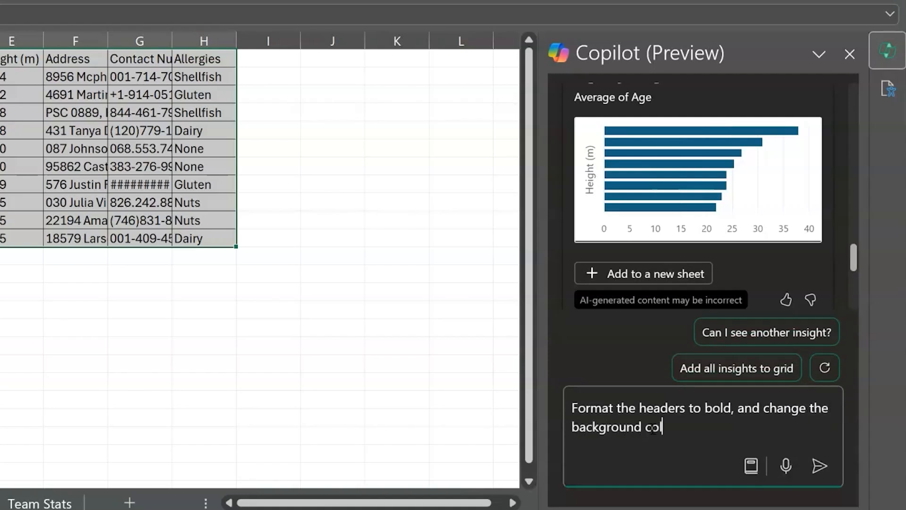
key(BackSpace)
key(BackSpace)
key(BackSpace)
key(BackSpace)
text(r to gre)
key(BackSpace)
text(ay and the font colour)
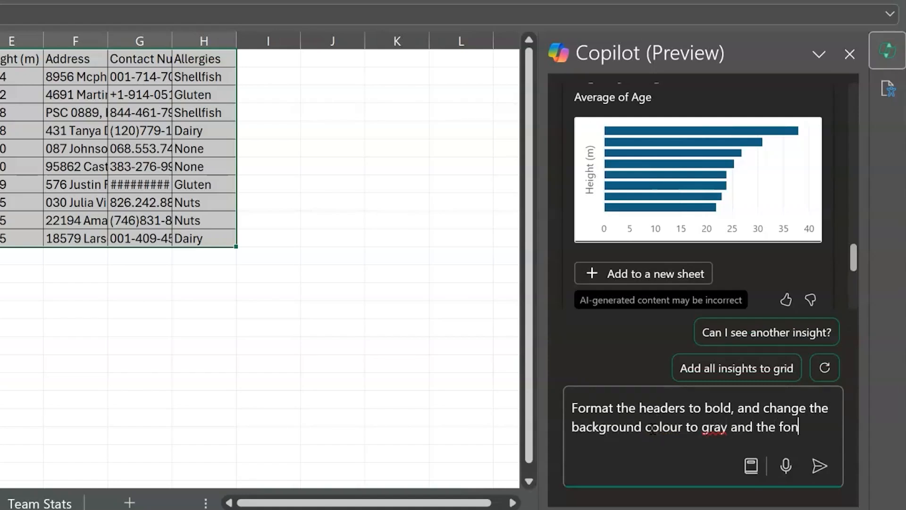
key(BackSpace)
key(BackSpace)
text(r to blue)
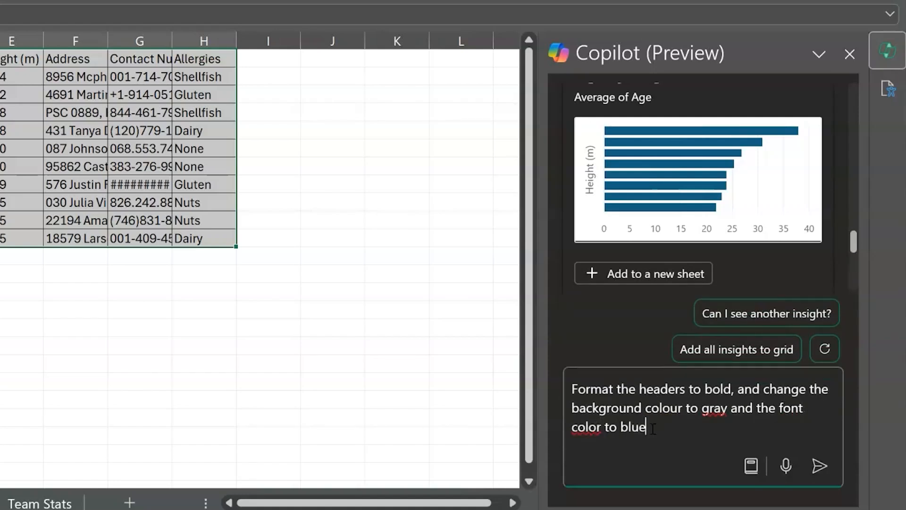
- Change the requested font colour to dark blue and have Copilot apply the formatting to the headers in A1:H1
click(618, 427)
text(dark)
click(819, 466)
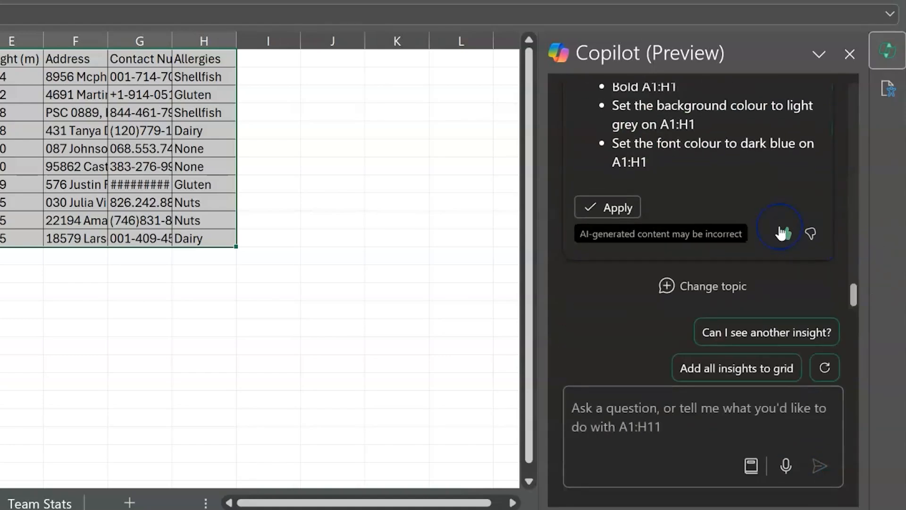
scroll(784, 233, up, 2)
click(623, 289)
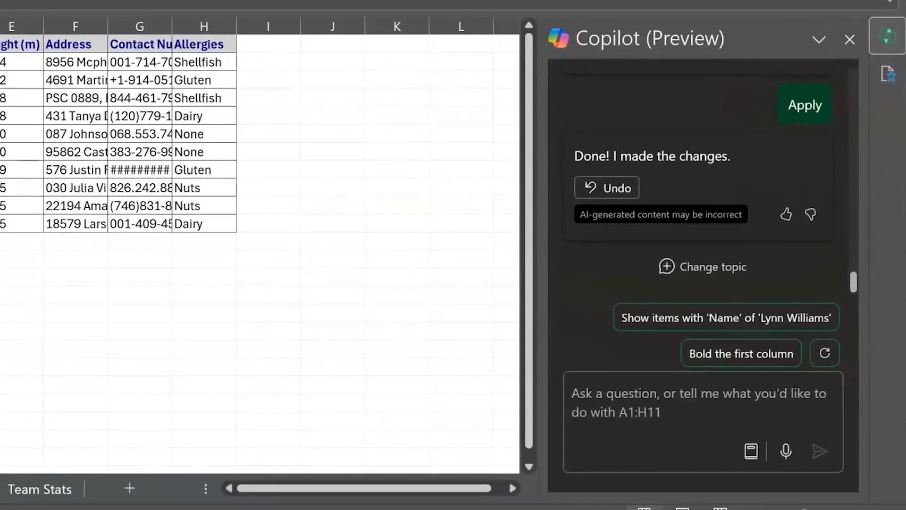
- Ask Copilot to "Add borders to the table" and apply its proposed border changes to A1:H11
click(691, 413)
text(Add borders to the table)
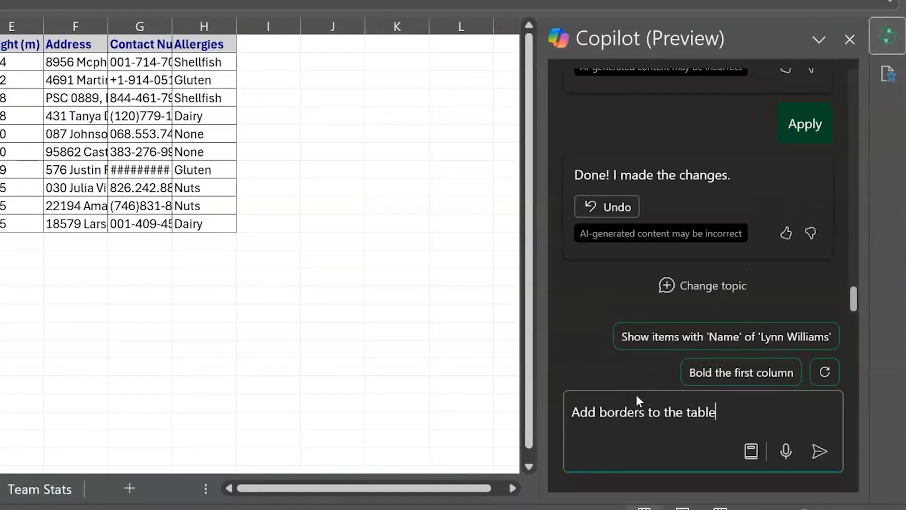
key(Return)
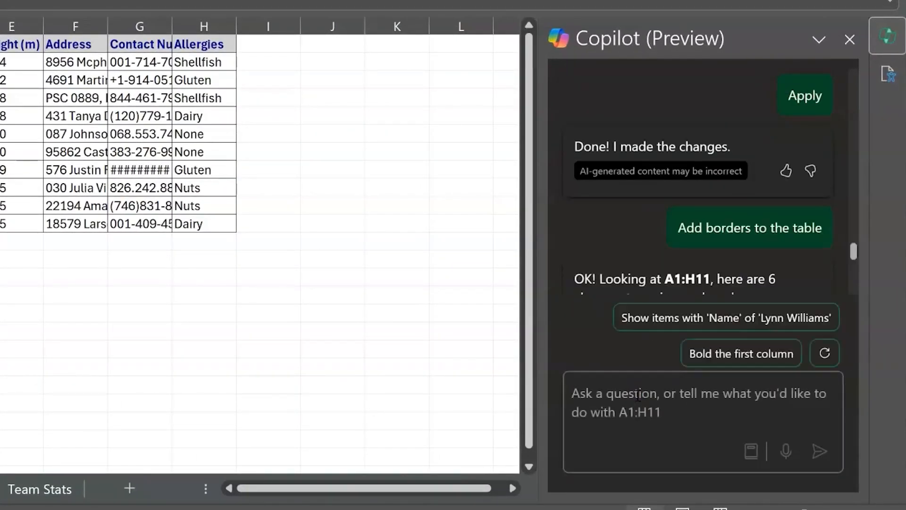
click(613, 189)
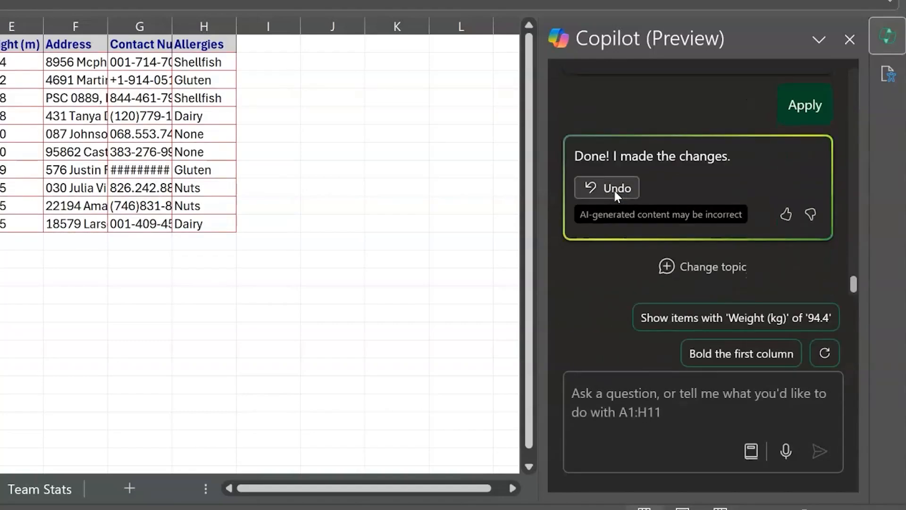